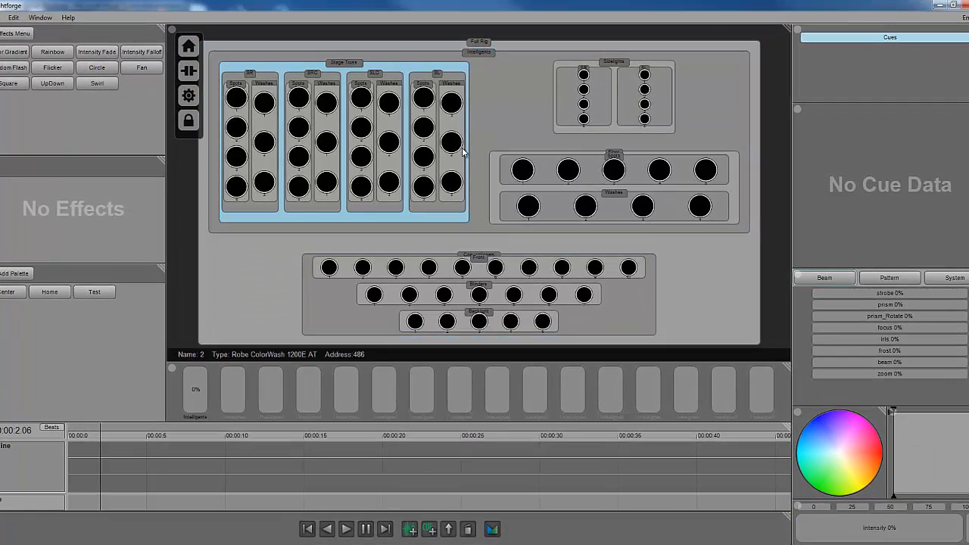
- Bring the Stage Truss group to 100% intensity and record it as a new timeline cue named On
left_click(804, 525)
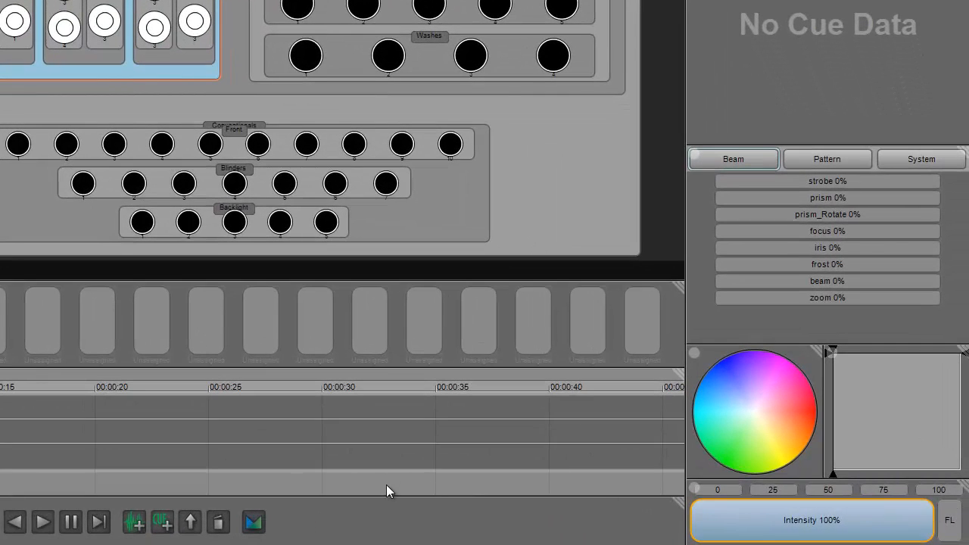
left_click(163, 522)
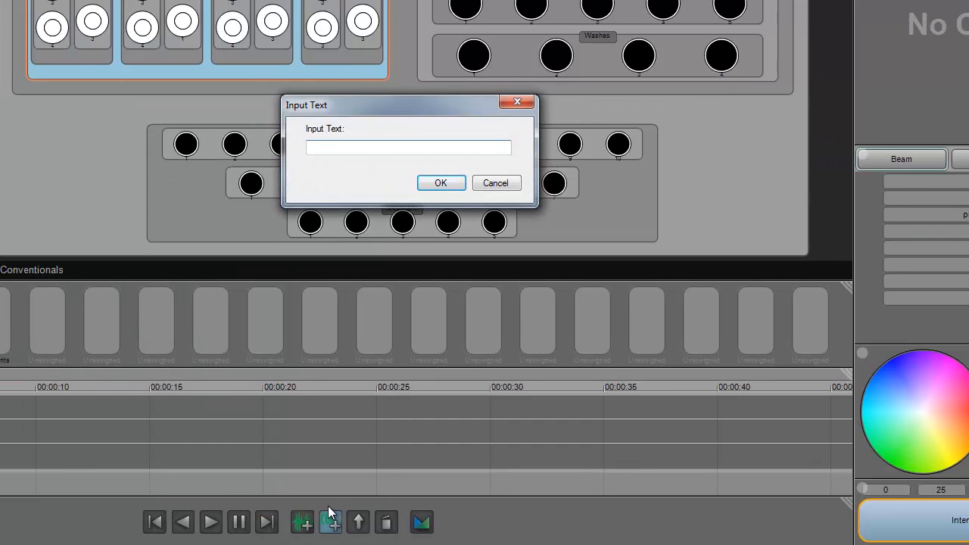
type("On")
key("Return")
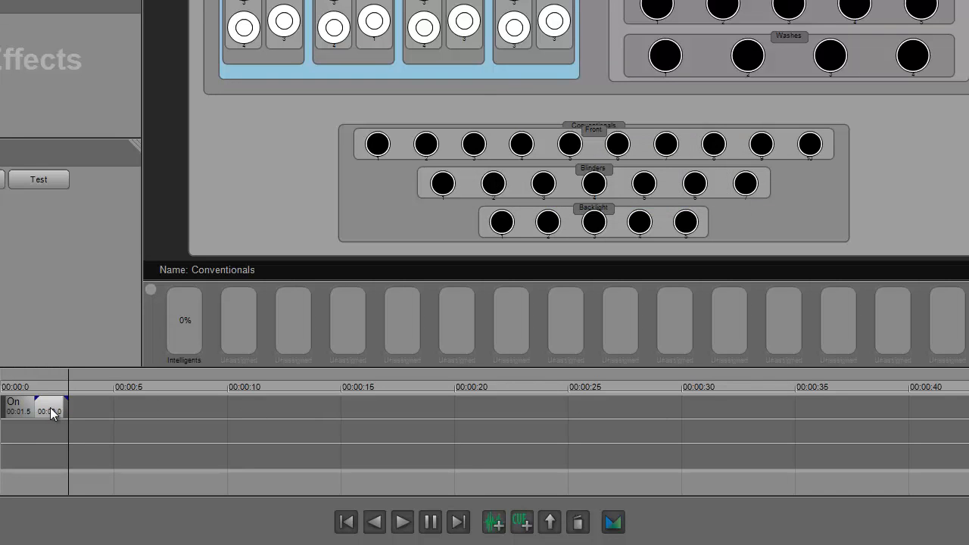
- Zoom the timeline in around the On cue and scrub the playhead back to about 1.7 seconds
scroll(54, 435, "up", 4)
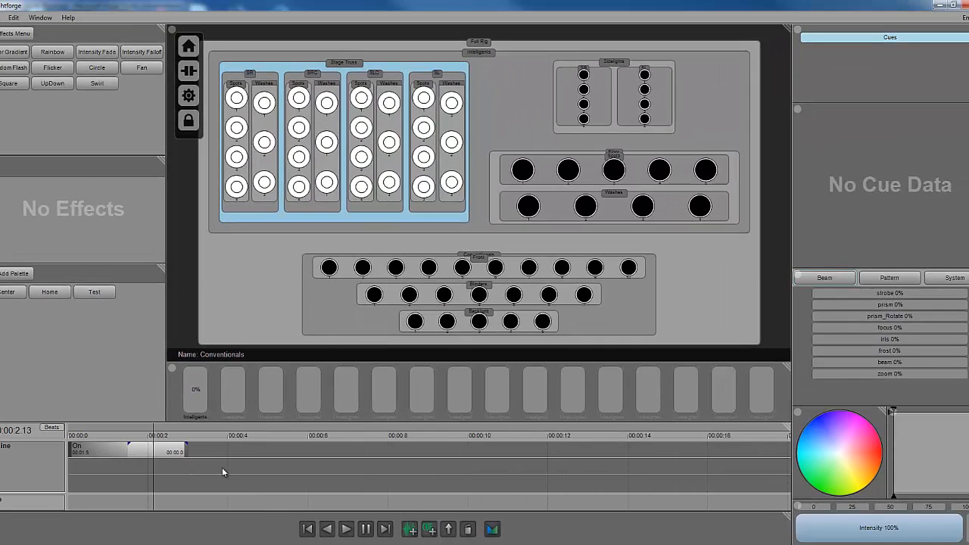
scroll(223, 467, "down", 2)
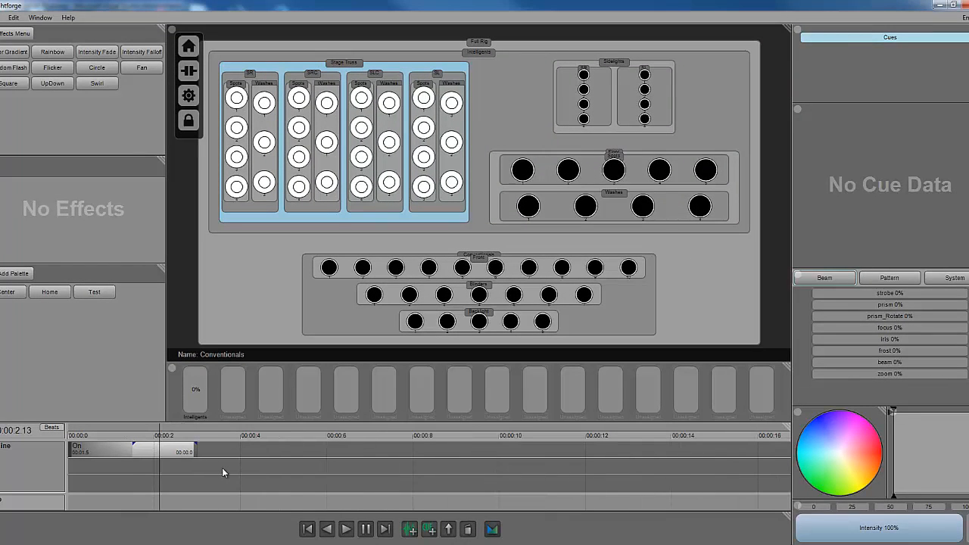
scroll(219, 471, "up", 2)
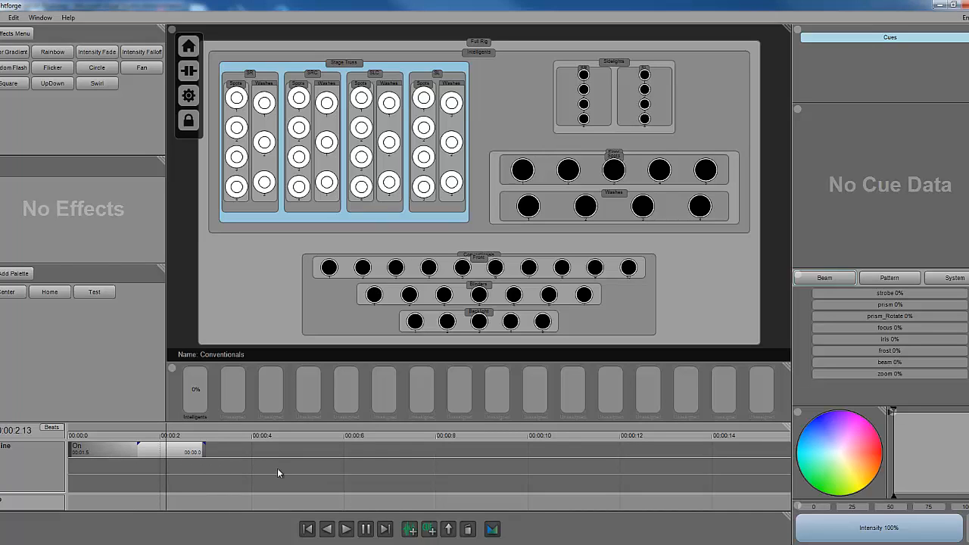
scroll(153, 466, "down", 4)
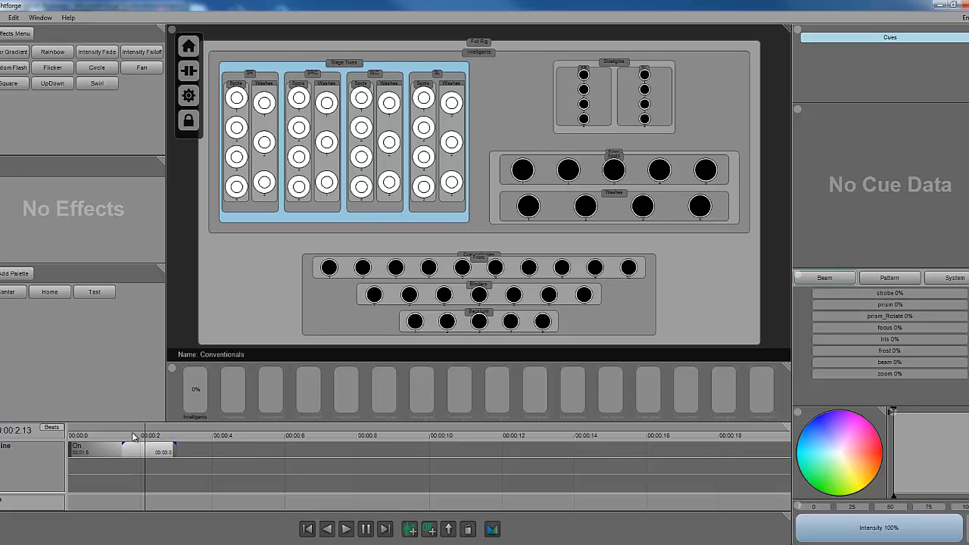
left_click(137, 473)
mouse_move(137, 473)
left_mouse_down()
mouse_move(179, 470)
mouse_move(118, 466)
mouse_move(131, 465)
left_mouse_up()
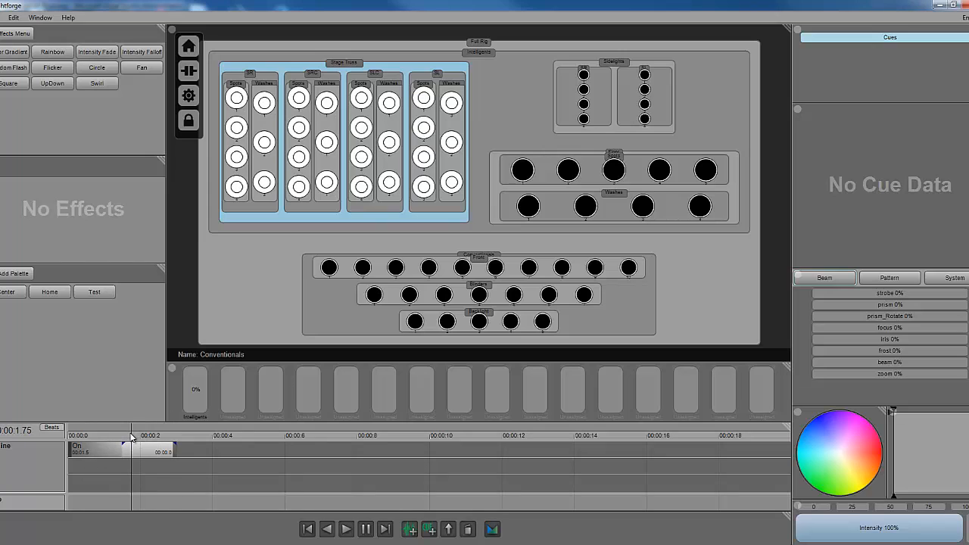
mouse_move(127, 439)
left_mouse_down()
mouse_move(100, 439)
mouse_move(168, 450)
mouse_move(141, 454)
mouse_move(202, 451)
mouse_move(129, 450)
left_mouse_up()
- Extend the On cue to end at about 10 seconds and lengthen its fade-in to 5 seconds
left_click(136, 452)
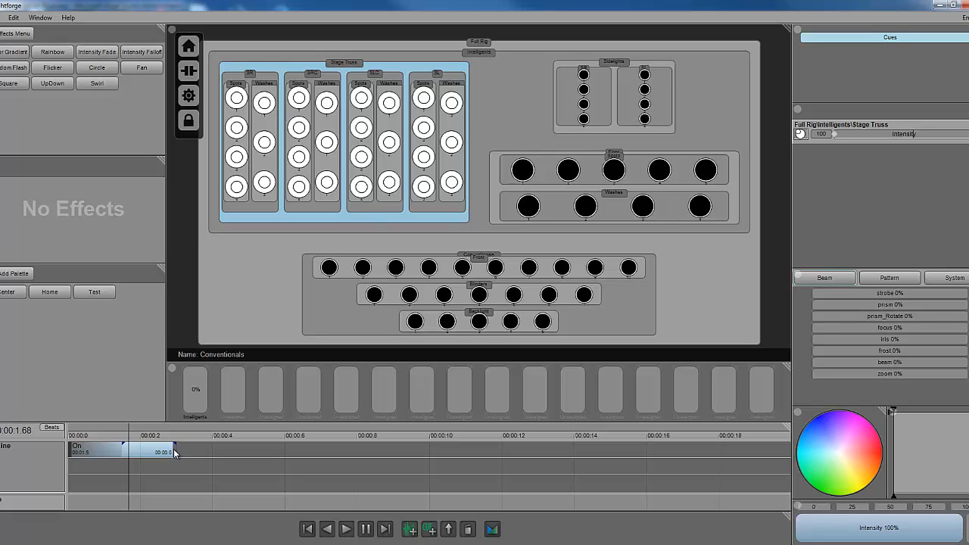
left_click_drag(181, 451, 428, 450)
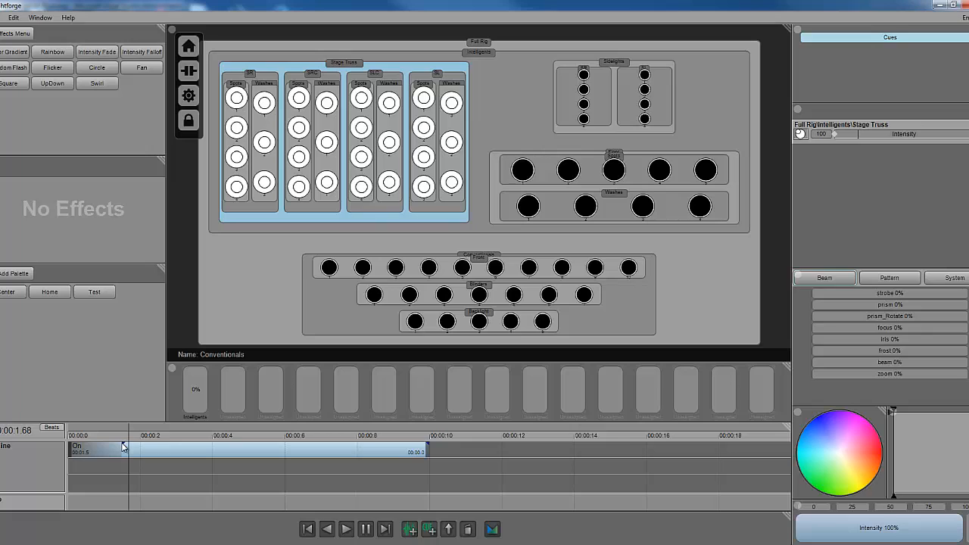
left_click_drag(123, 448, 251, 449)
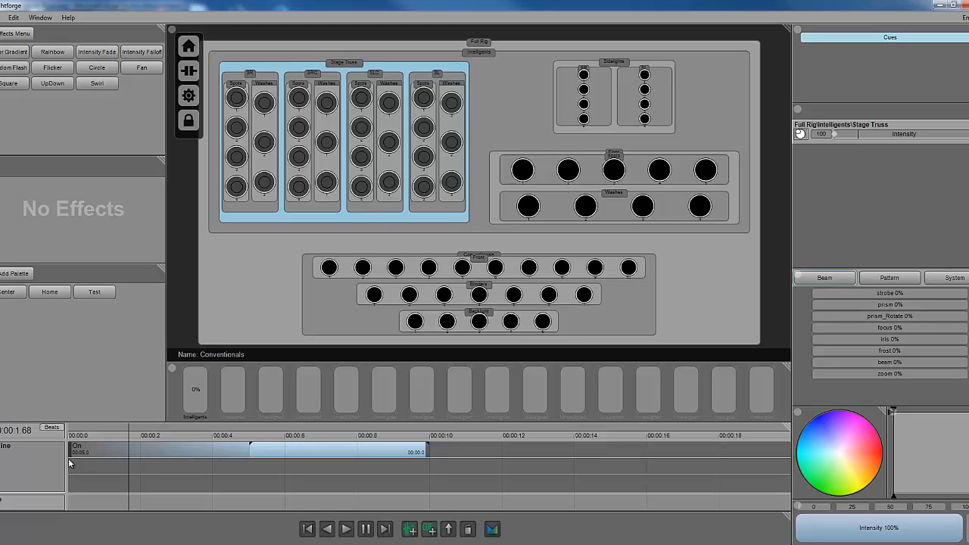
- Scrub through the extended On cue to about 9.3 seconds, checking its end handle and recorded intensity data
left_click_drag(142, 472, 306, 469)
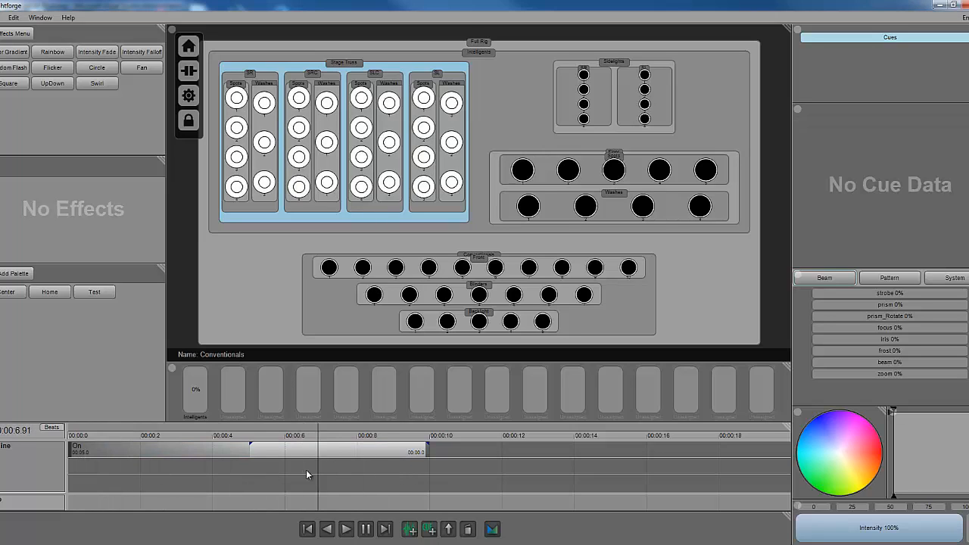
left_click(426, 447)
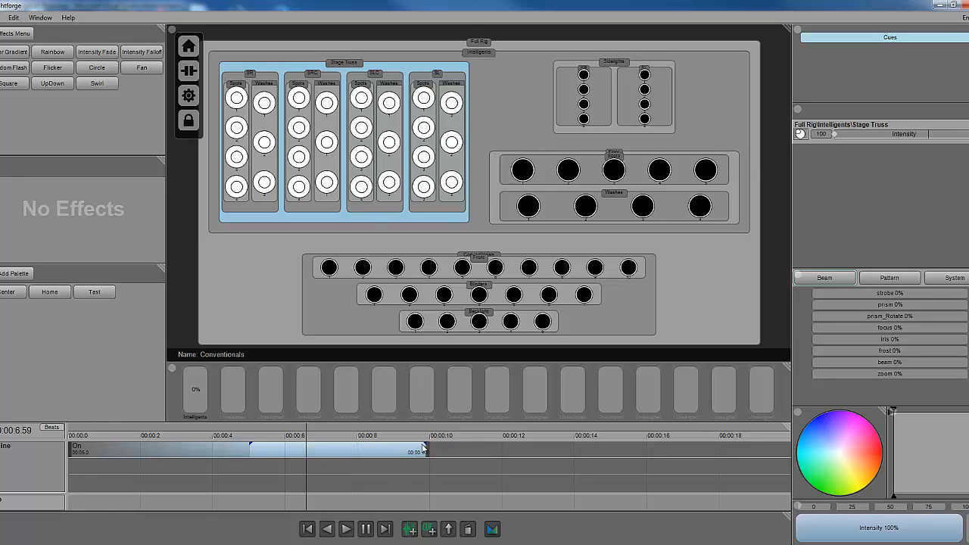
left_click_drag(426, 446, 460, 445)
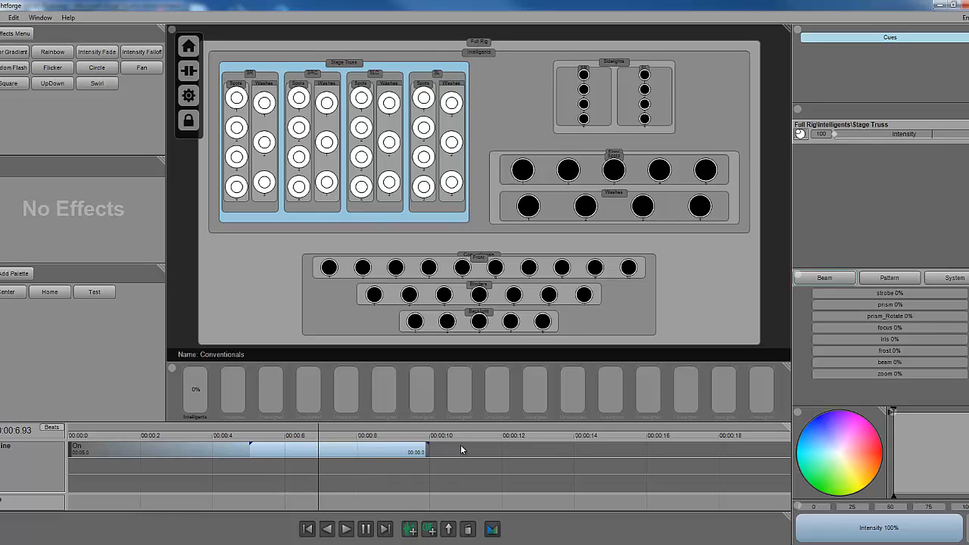
left_click_drag(337, 463, 405, 465)
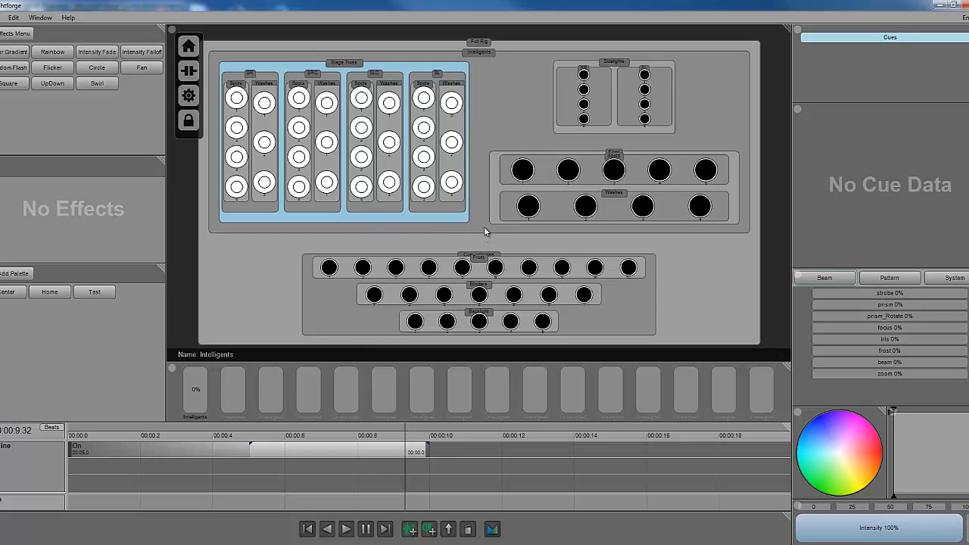
left_click(358, 454)
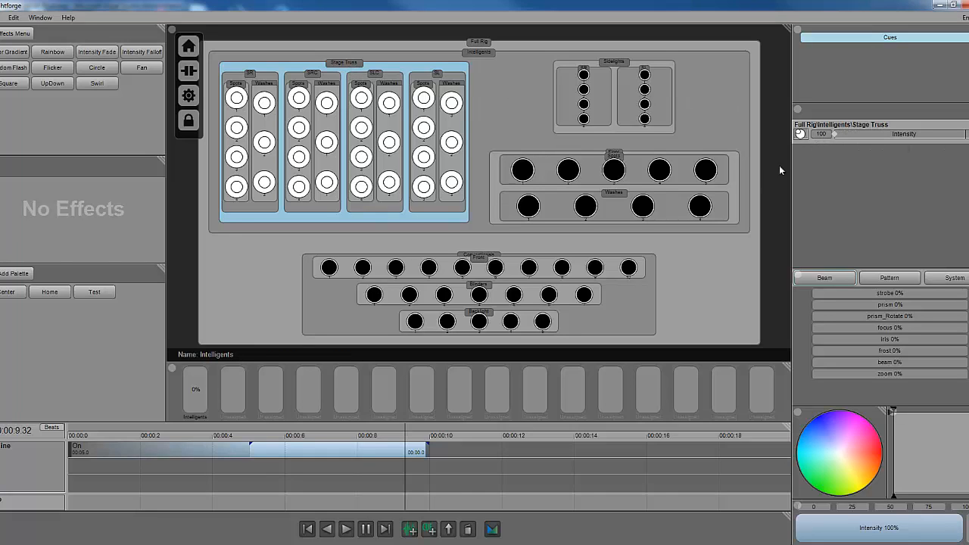
- Bring the Floor group to 100% intensity and record it as a cue named Floor On directly after the On cue
left_click(472, 122)
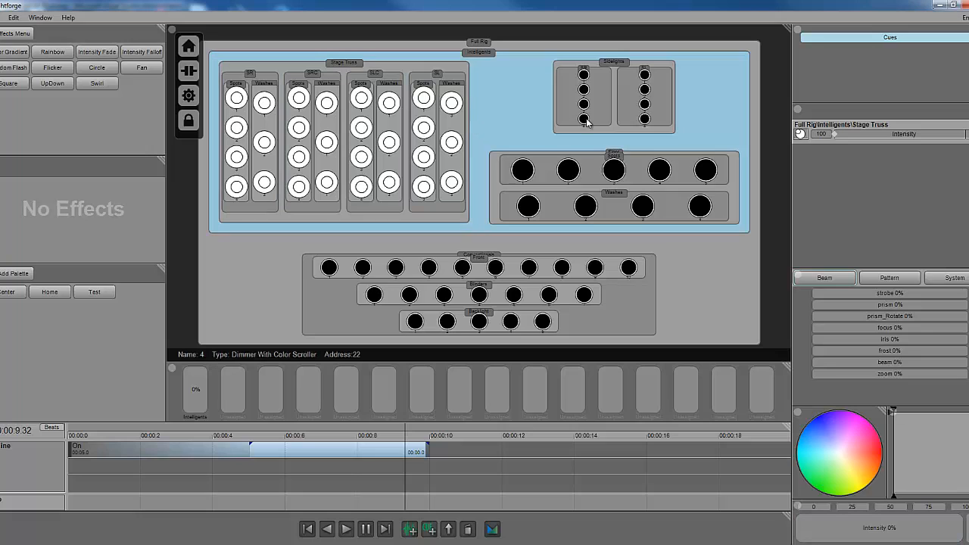
left_click(494, 175)
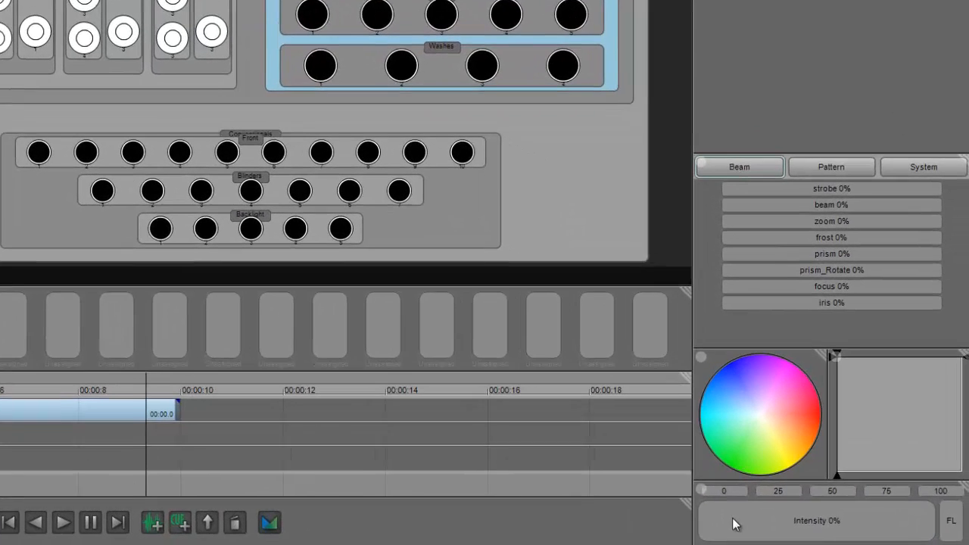
left_click_drag(822, 525, 938, 521)
left_click(179, 429)
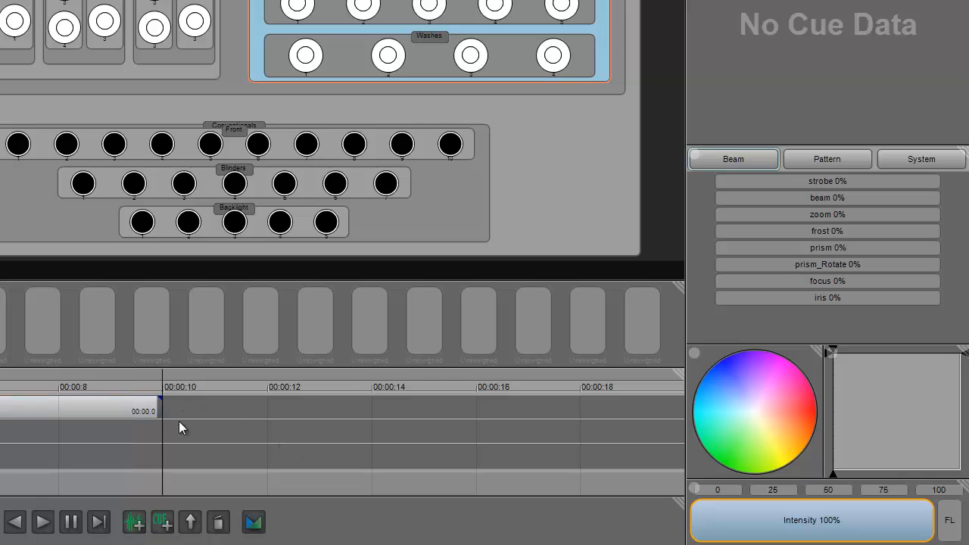
left_click(161, 522)
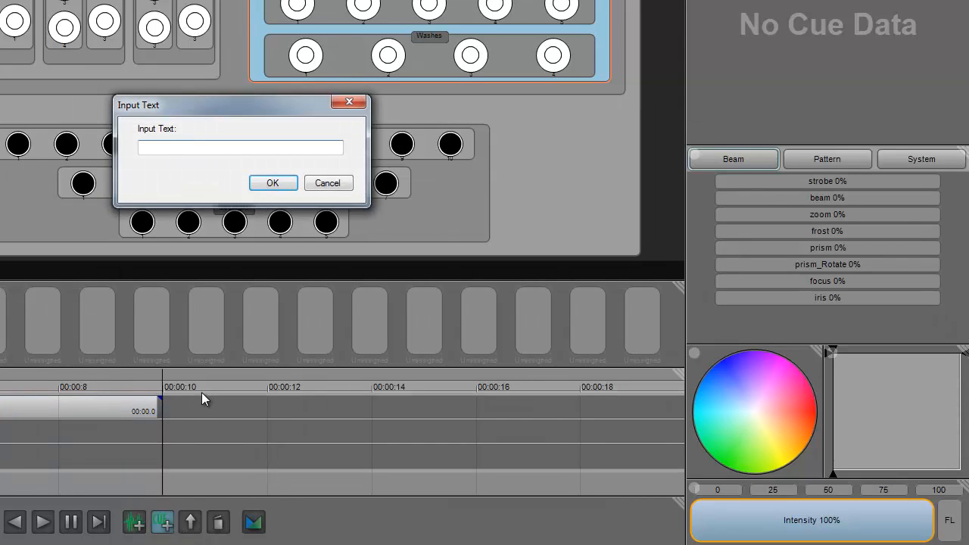
type("Floor On")
key("Return")
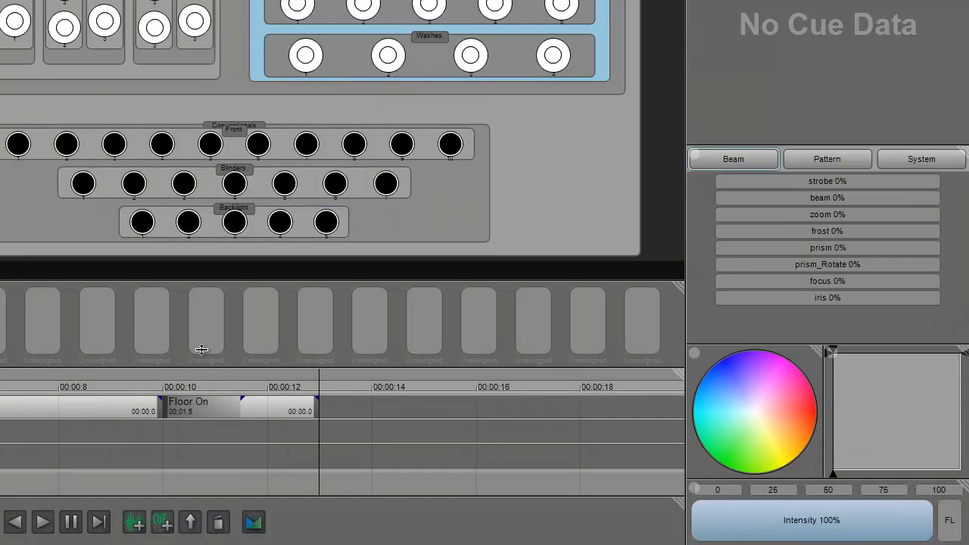
- Compare the recorded data of the Floor On and On cues and the rig's output at different timeline positions
left_click(267, 410)
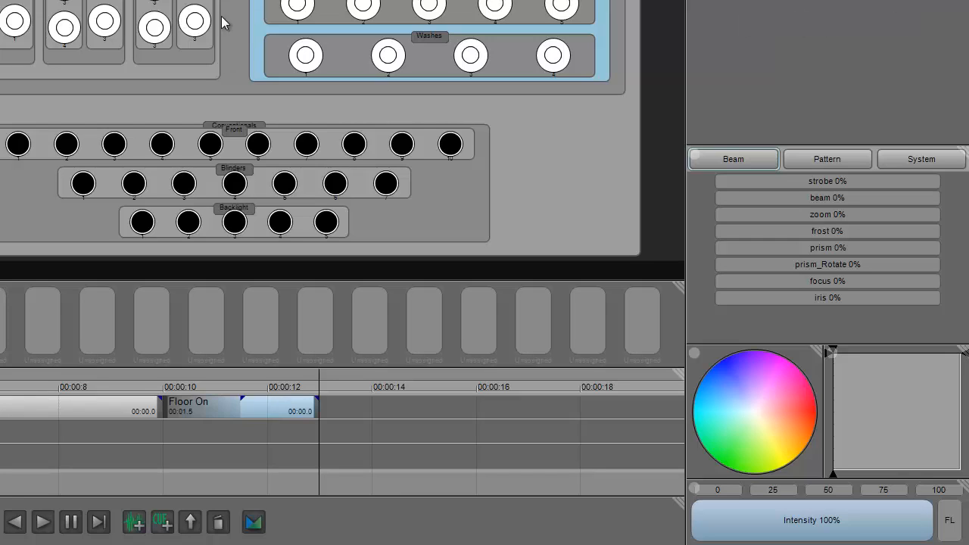
left_click_drag(77, 437, 284, 420)
left_click(288, 410)
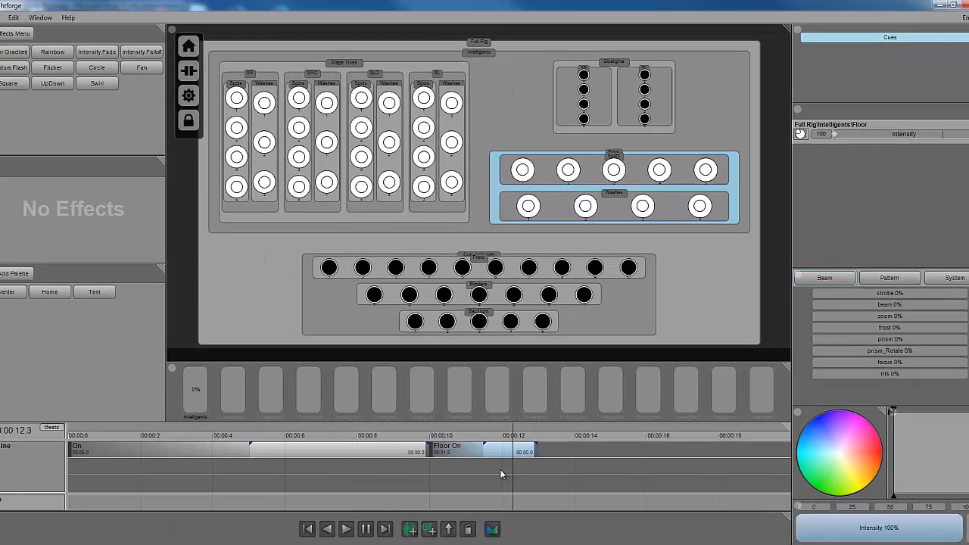
left_click(332, 465)
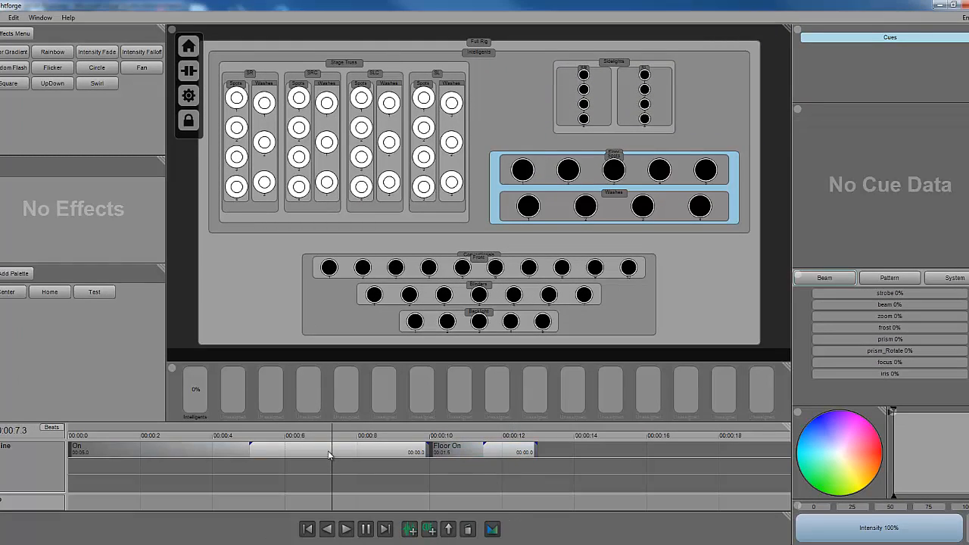
left_click(328, 451)
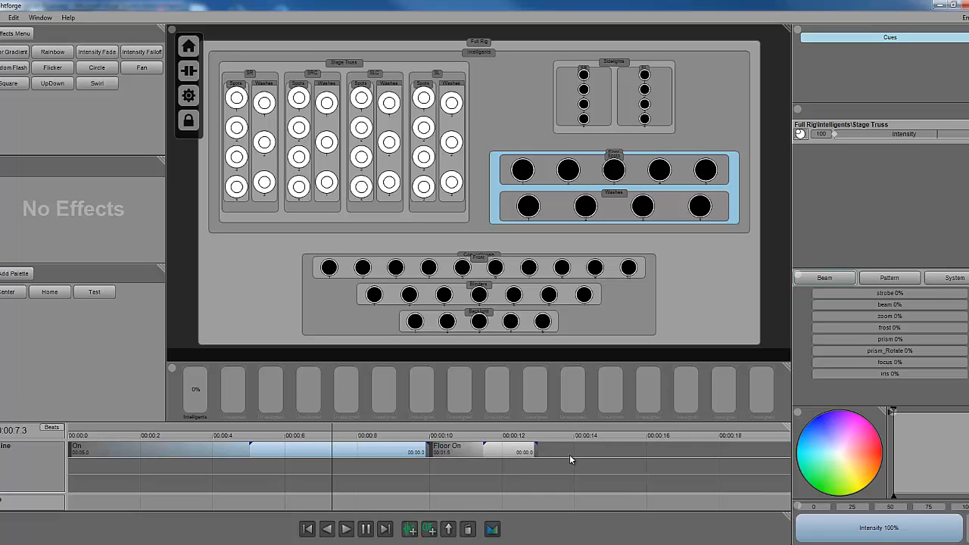
scroll(569, 454, "down", 4)
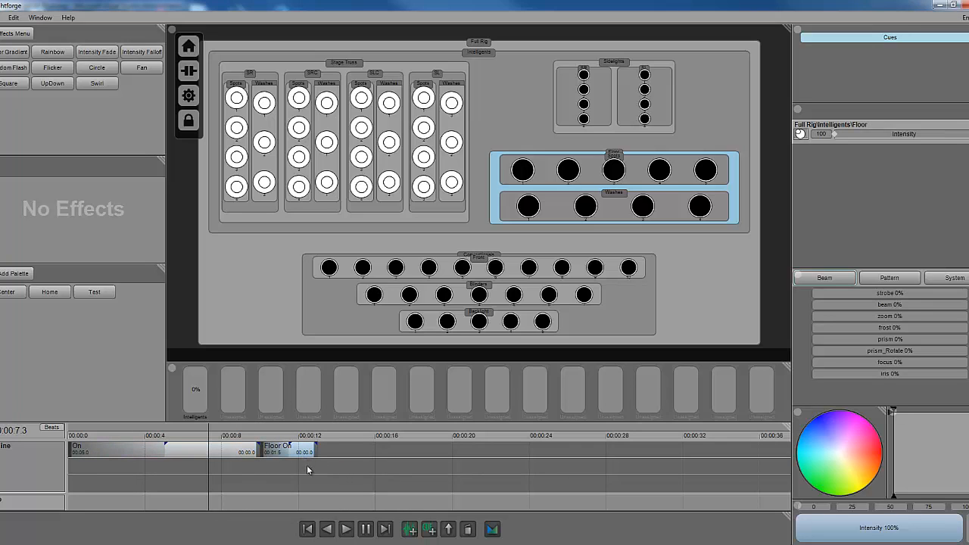
left_click(301, 474)
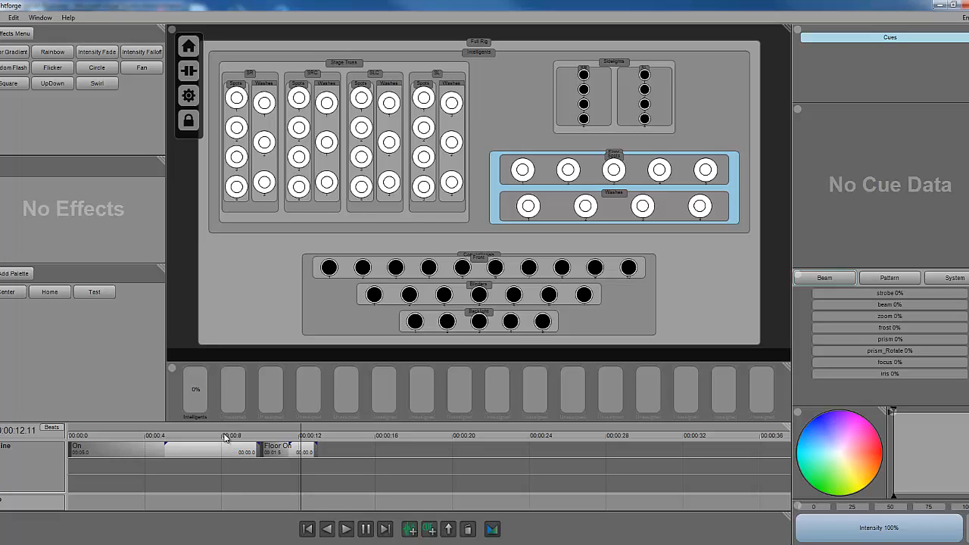
- Add Front conventional fixtures 5 and 6 at 100% intensity to the existing On cue without overwriting it
left_click(202, 446)
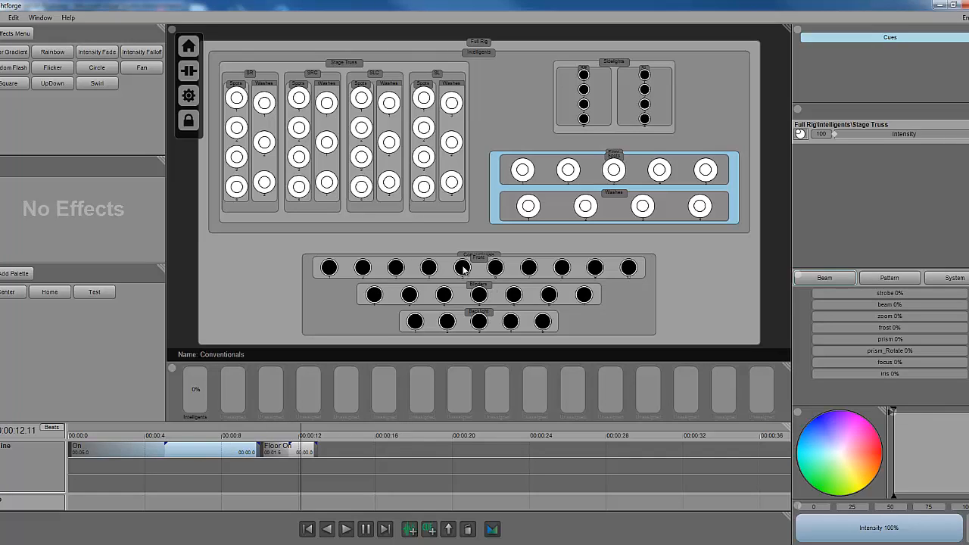
left_click(491, 271)
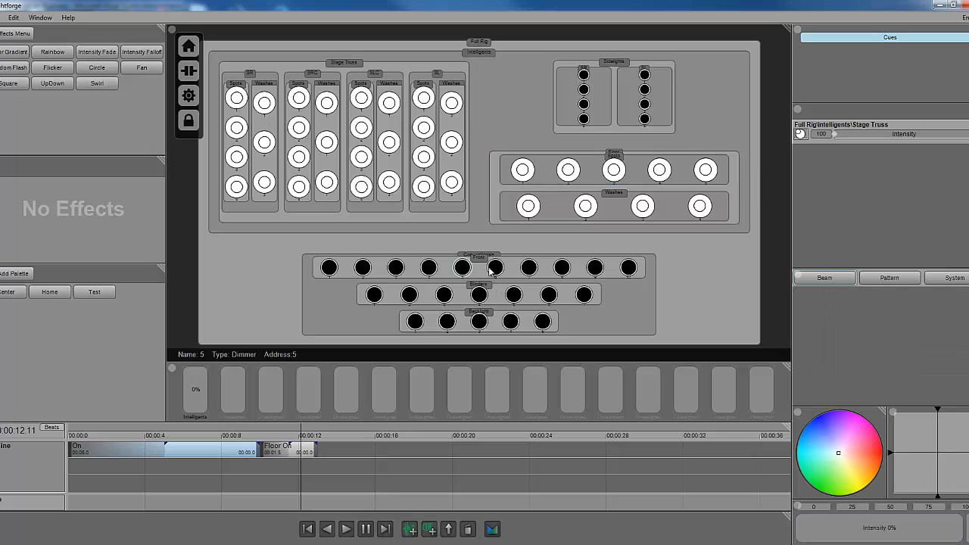
left_click(819, 525)
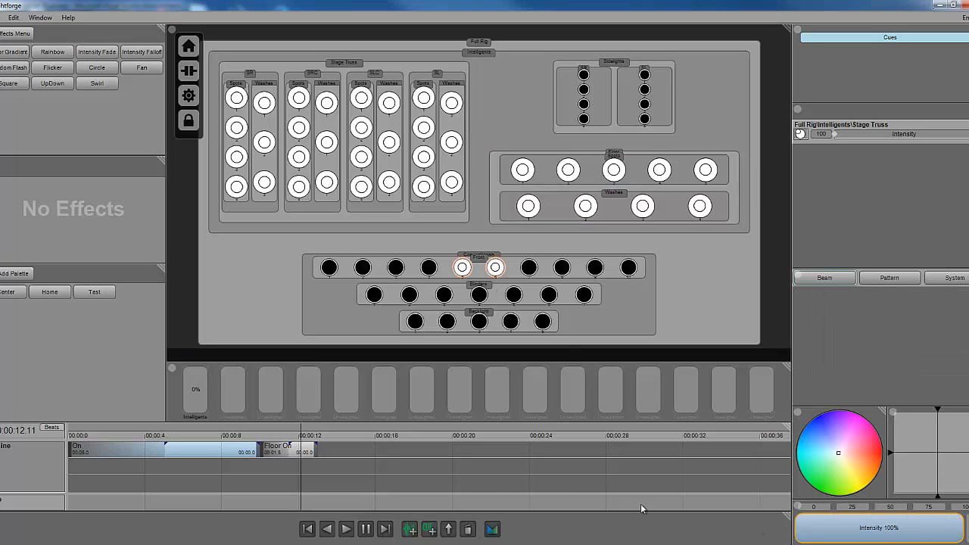
left_click(448, 530)
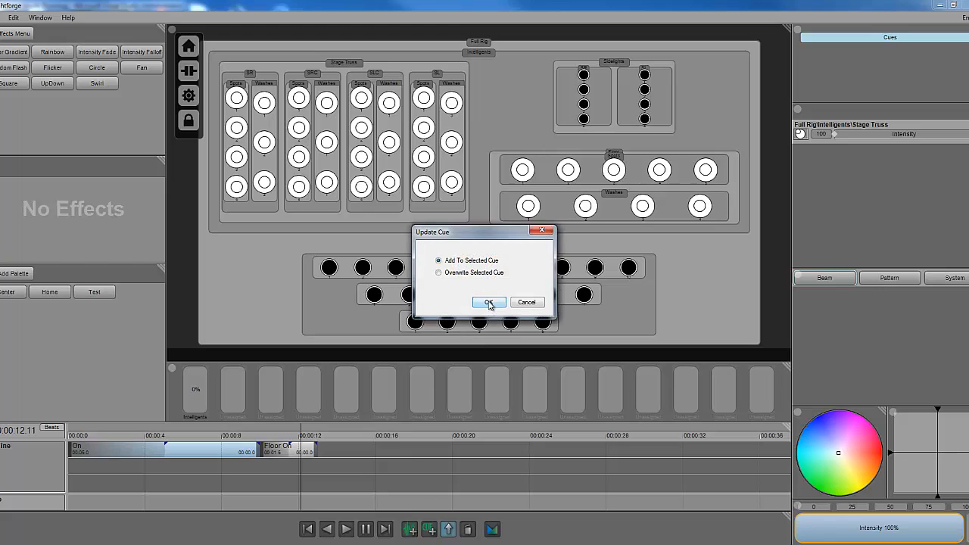
left_click(485, 304)
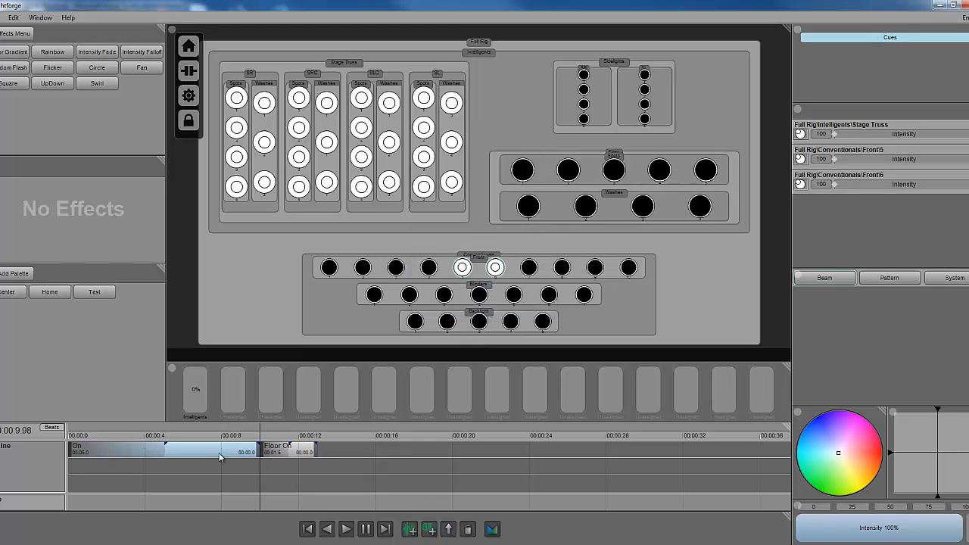
- Scrub from the On cue into Floor On and examine which fixtures stay lit and what Floor On records
left_click_drag(255, 468, 298, 466)
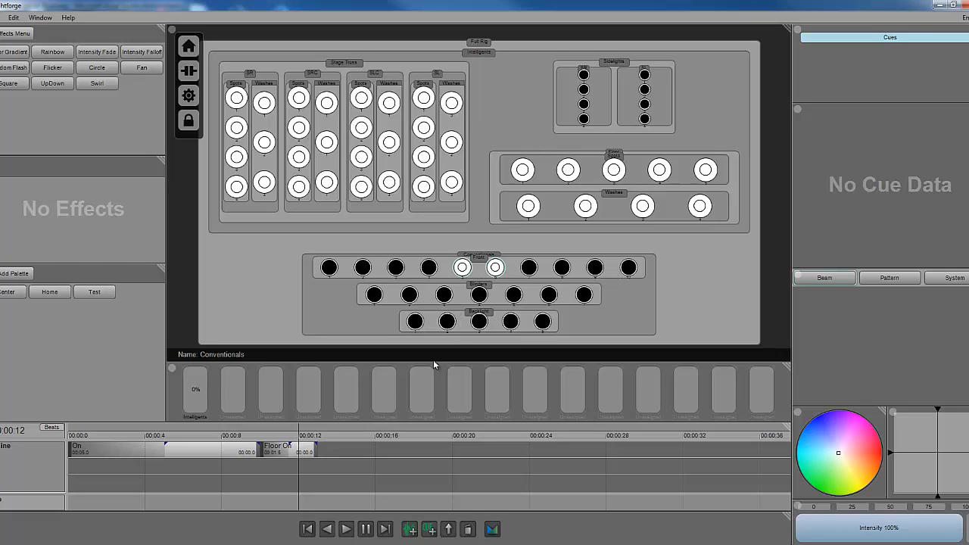
left_click(309, 453)
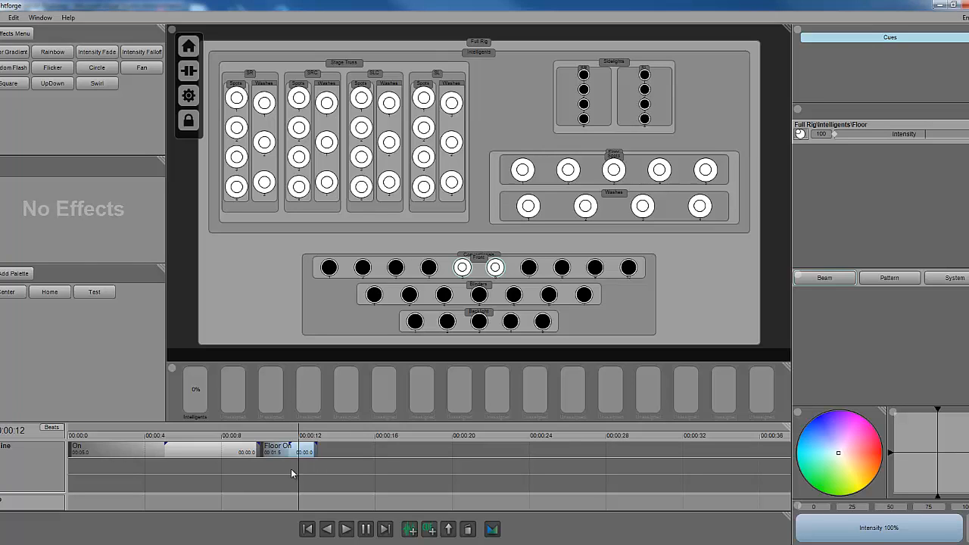
mouse_move(290, 468)
left_mouse_down()
mouse_move(259, 477)
mouse_move(354, 476)
mouse_move(253, 474)
mouse_move(292, 482)
left_mouse_up()
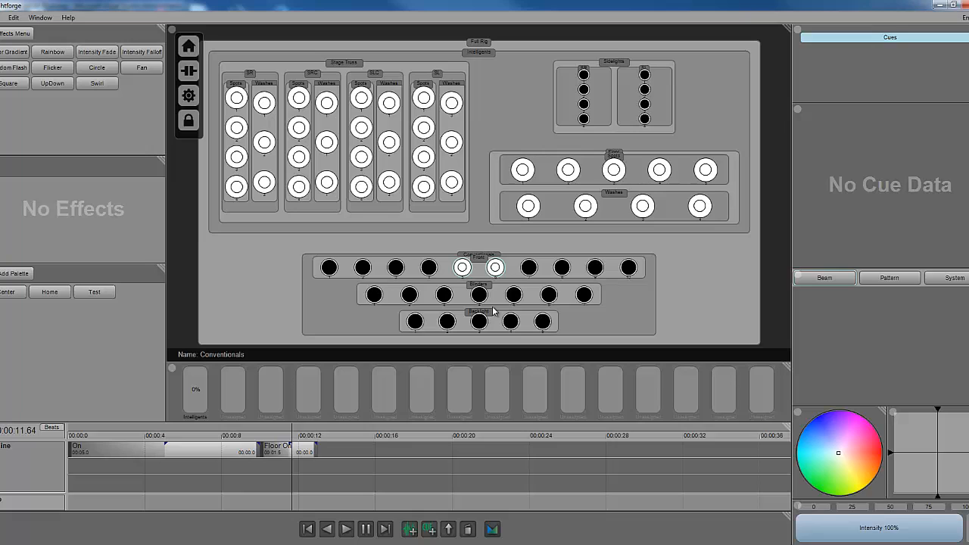
- Add Front conventional fixtures 5 and 6 at 0% intensity to the existing Floor On cue without overwriting it
left_click(252, 452)
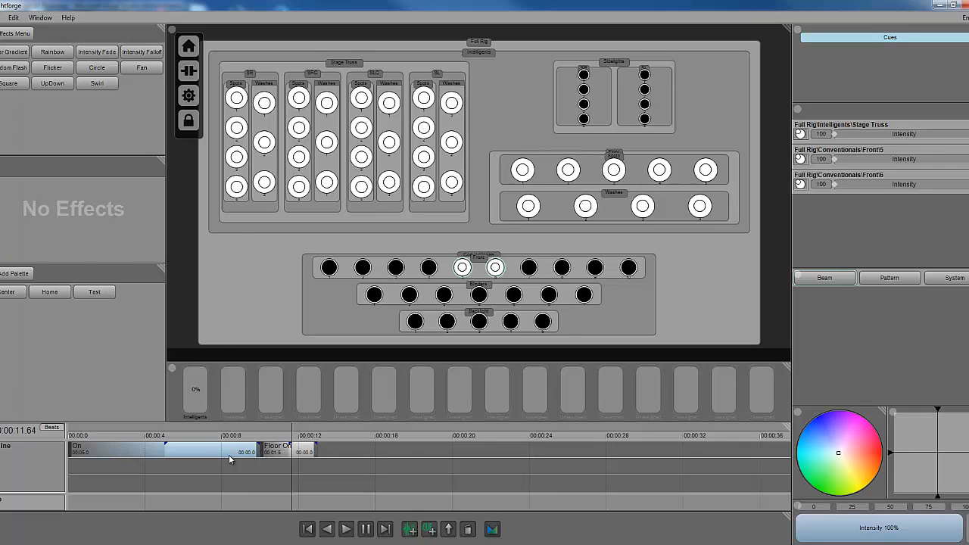
left_click(297, 450)
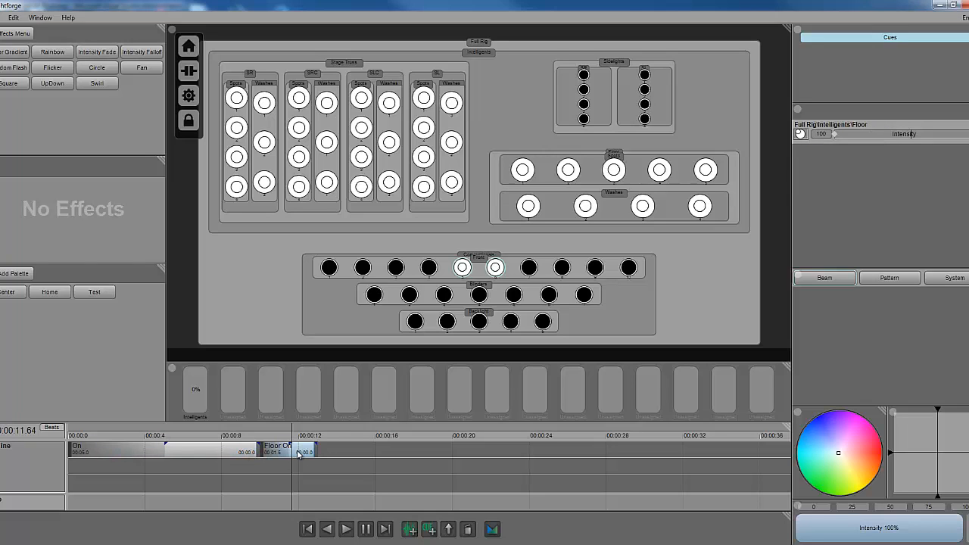
left_click(860, 528)
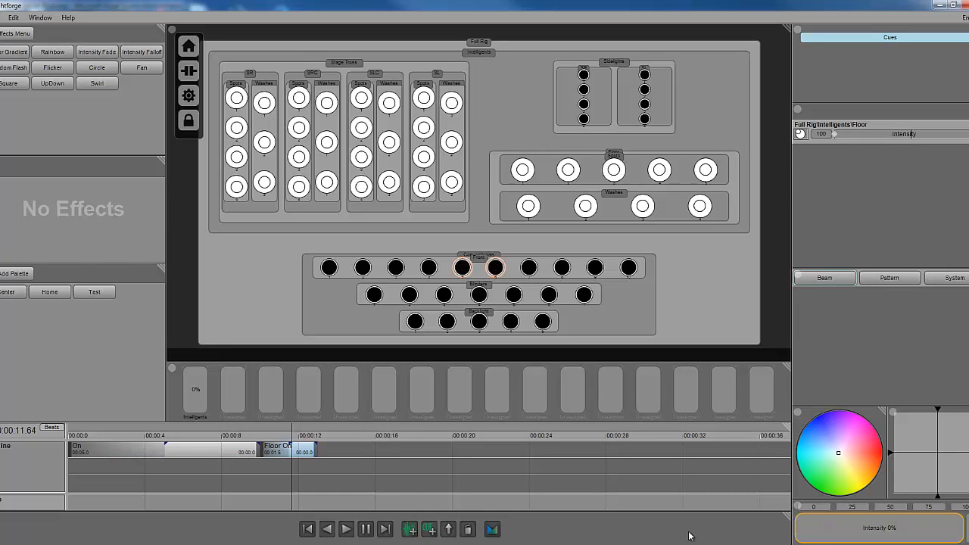
left_click(448, 529)
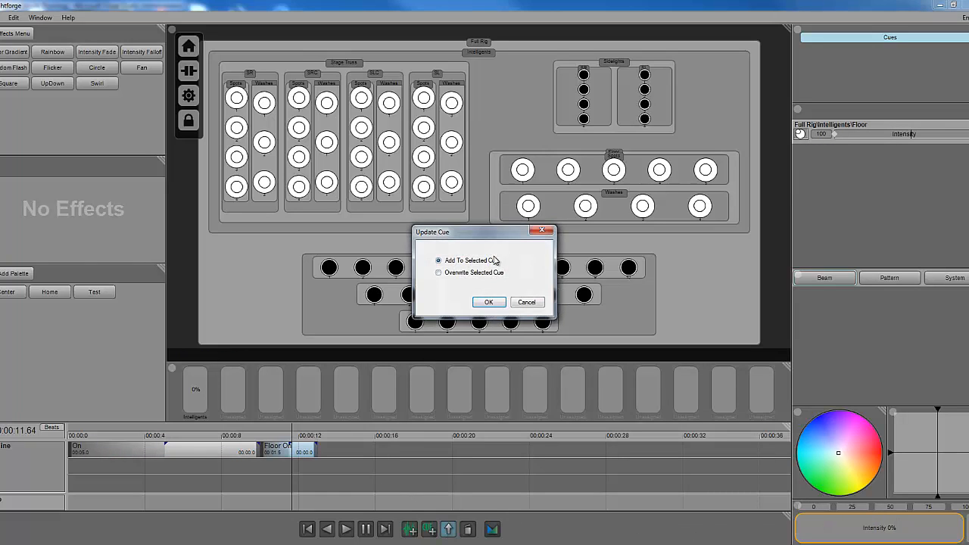
left_click(486, 307)
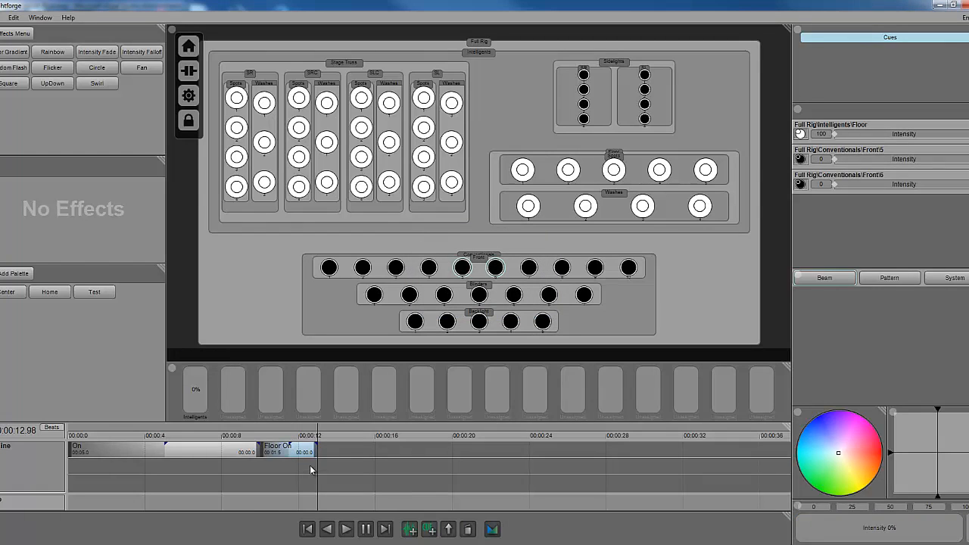
- Check the rig's output near the end of Floor On and compare the data recorded in the On and Floor On cues
mouse_move(309, 465)
left_mouse_down()
mouse_move(234, 469)
mouse_move(312, 467)
left_mouse_up()
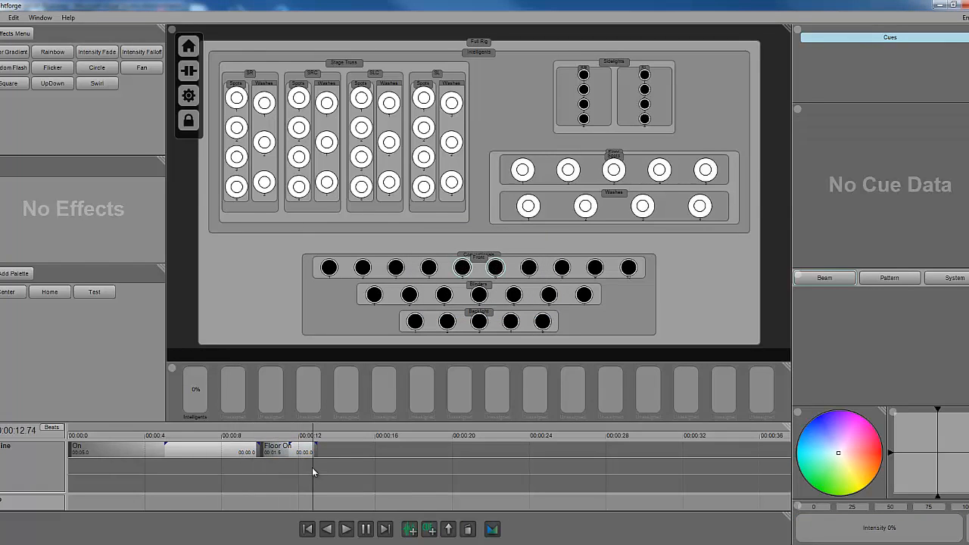
left_click(235, 452)
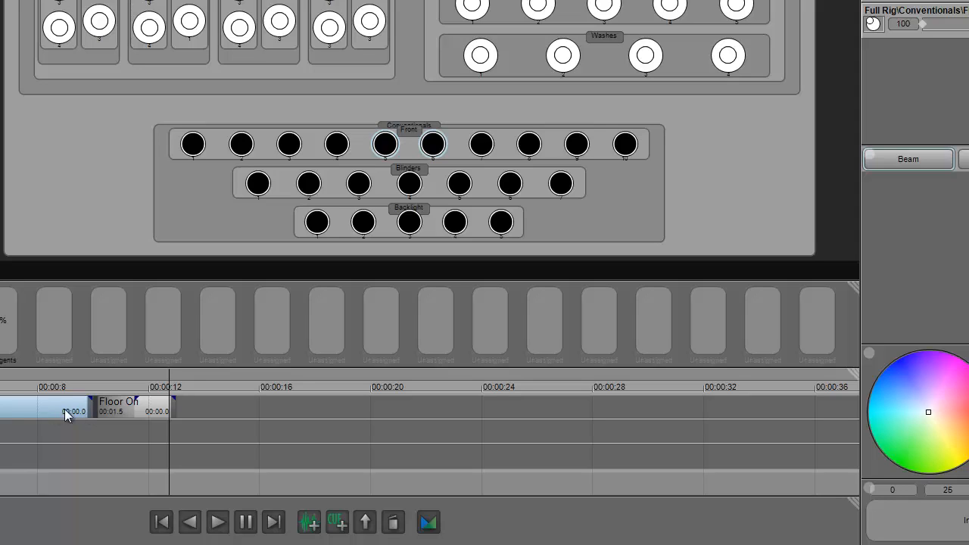
left_click(155, 411)
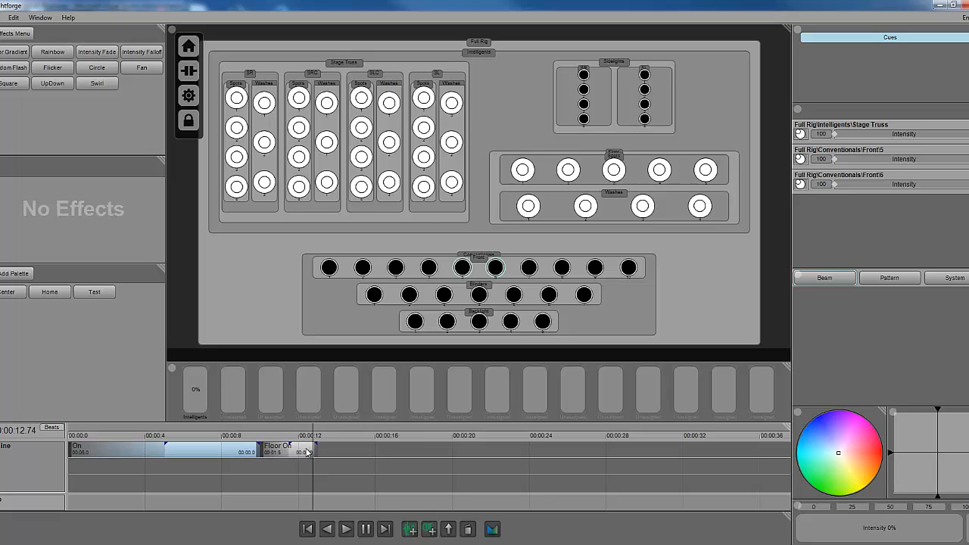
left_click(307, 452)
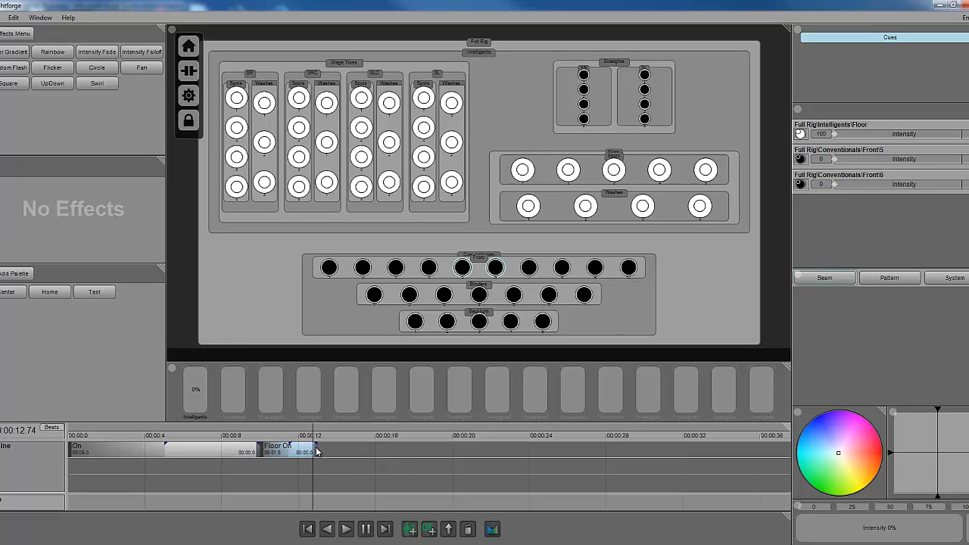
- Lengthen the Floor On cue to end at about 17.5 seconds and play the timeline from On into Floor On
key("Left")
left_click_drag(316, 447, 405, 448)
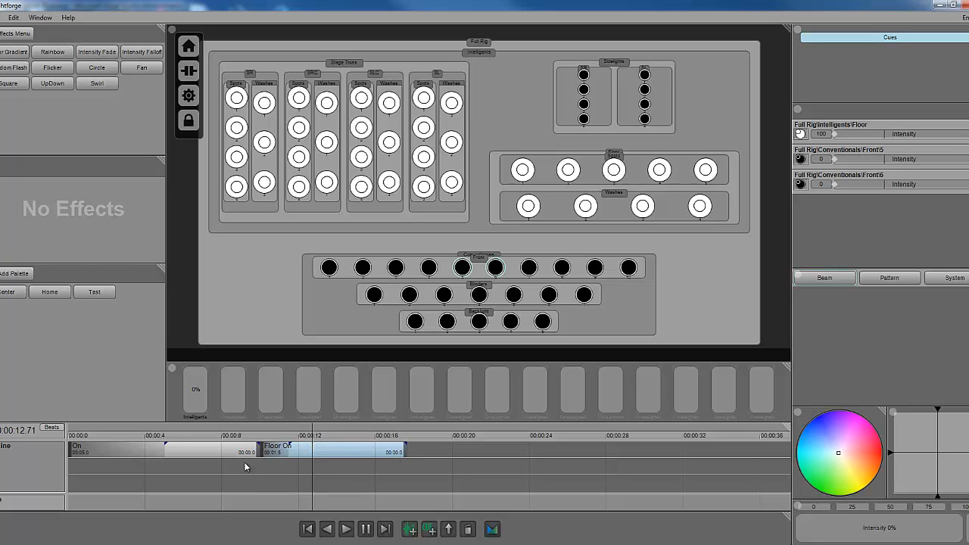
left_click(243, 458)
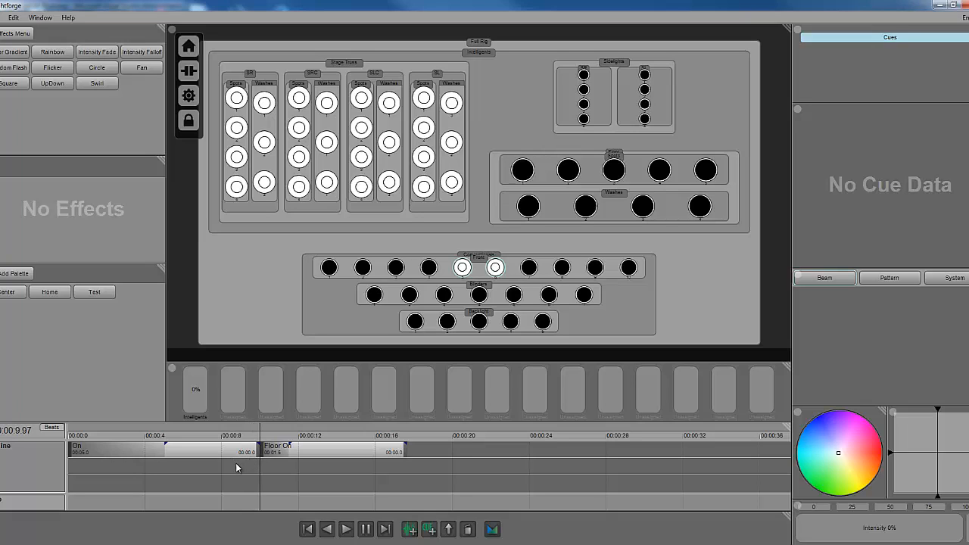
left_click(235, 462)
key("space")
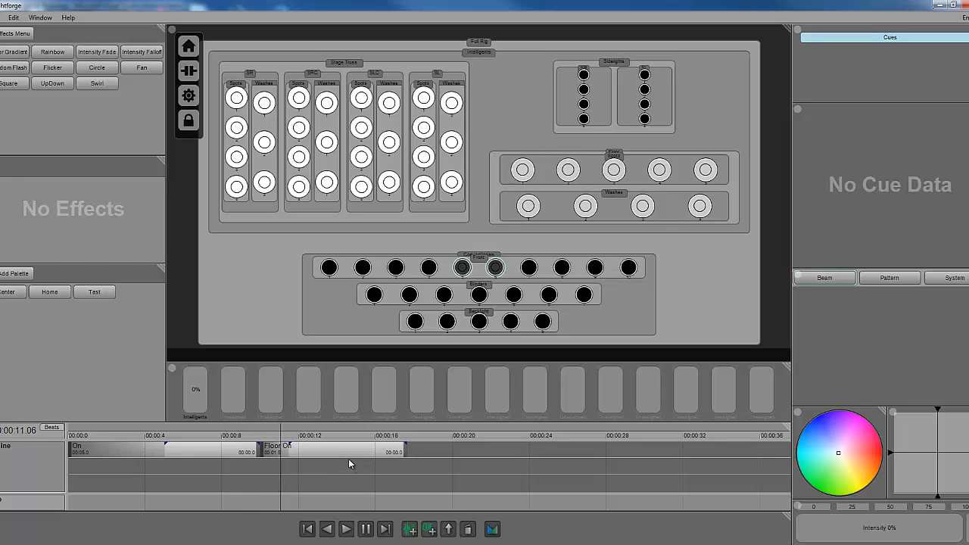
- Toggle the Follow/Hold mode of the Floor On cue
left_click(298, 449)
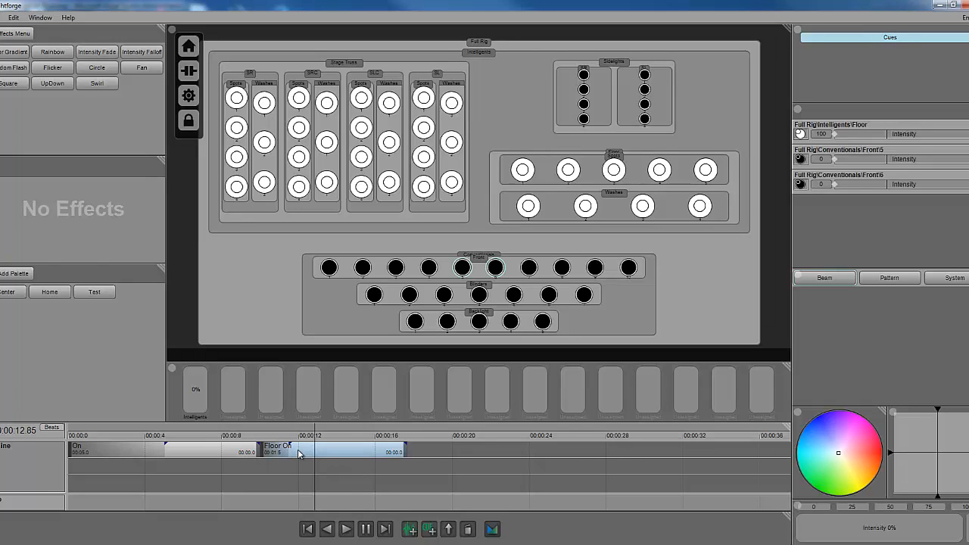
right_click(336, 450)
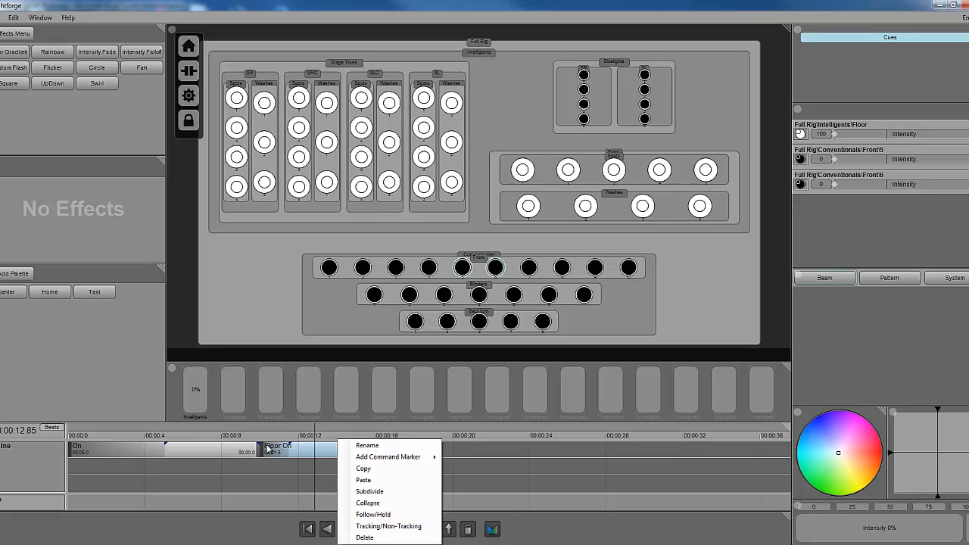
left_click(382, 515)
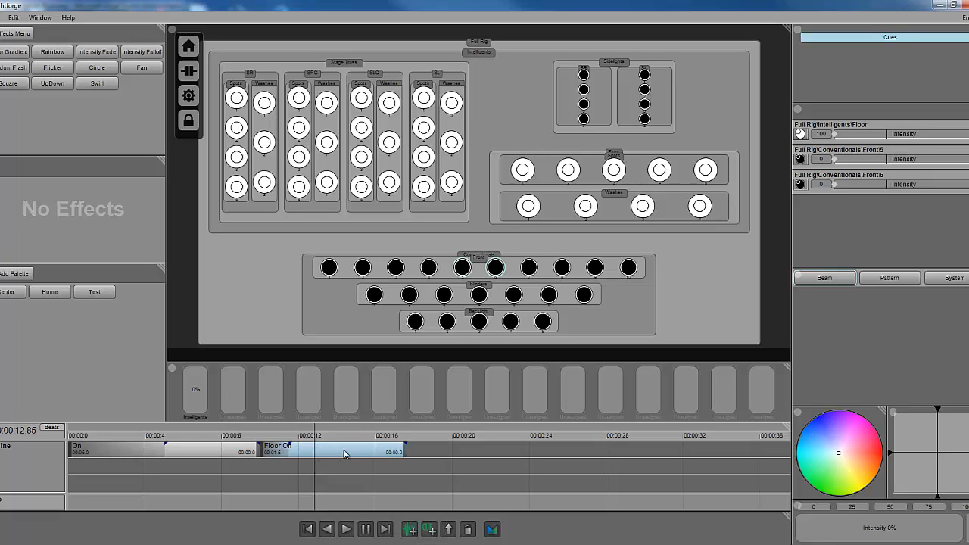
left_click(344, 450)
- Play the timeline from about 9.3 seconds in the On cue into Floor On to watch the playback behaviour, and stop it
left_click(307, 466)
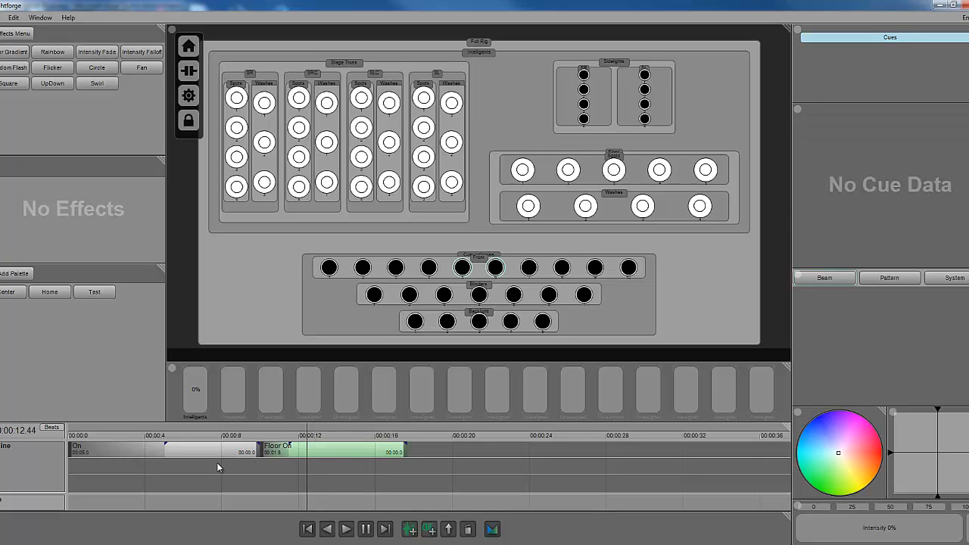
left_click(247, 464)
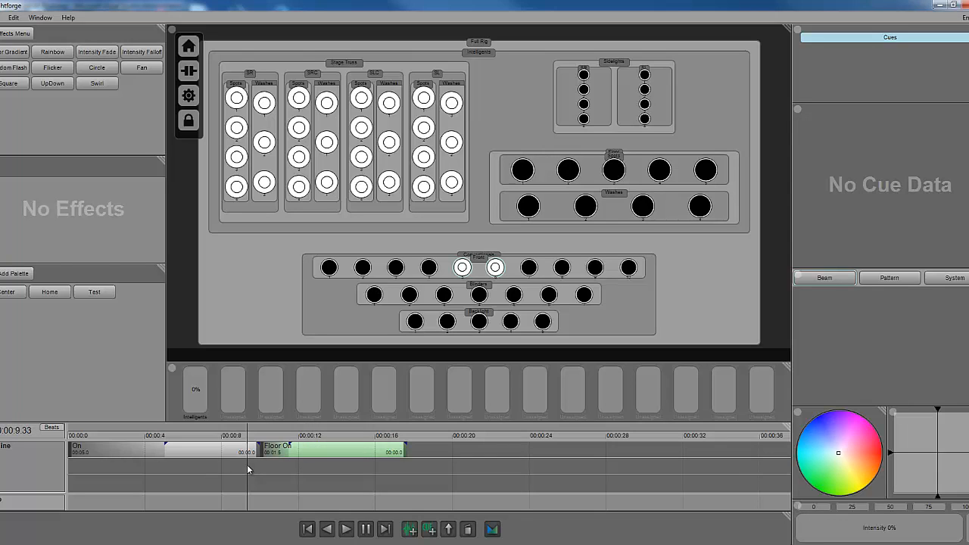
key("space")
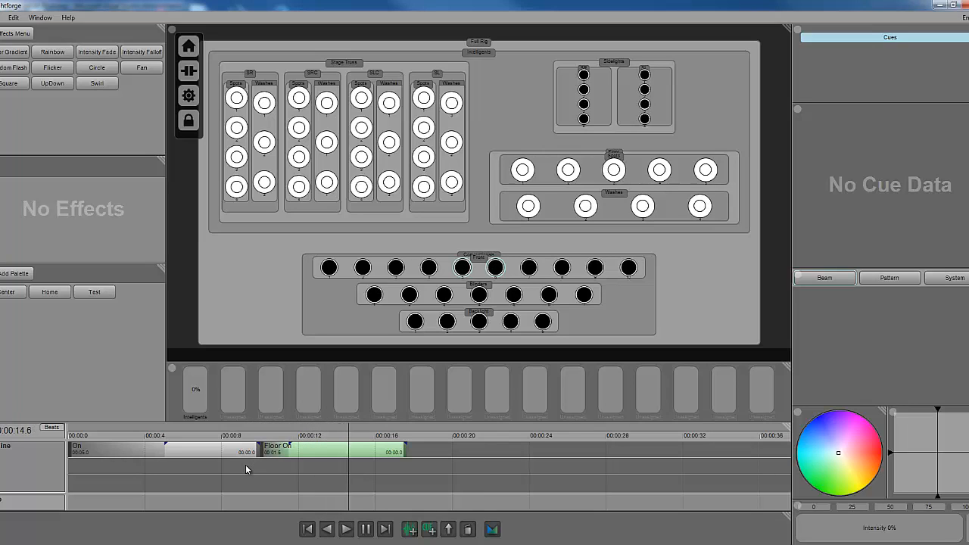
key("space")
- Lengthen the Floor On cue to end at about 21 seconds and subdivide it
right_click(363, 456)
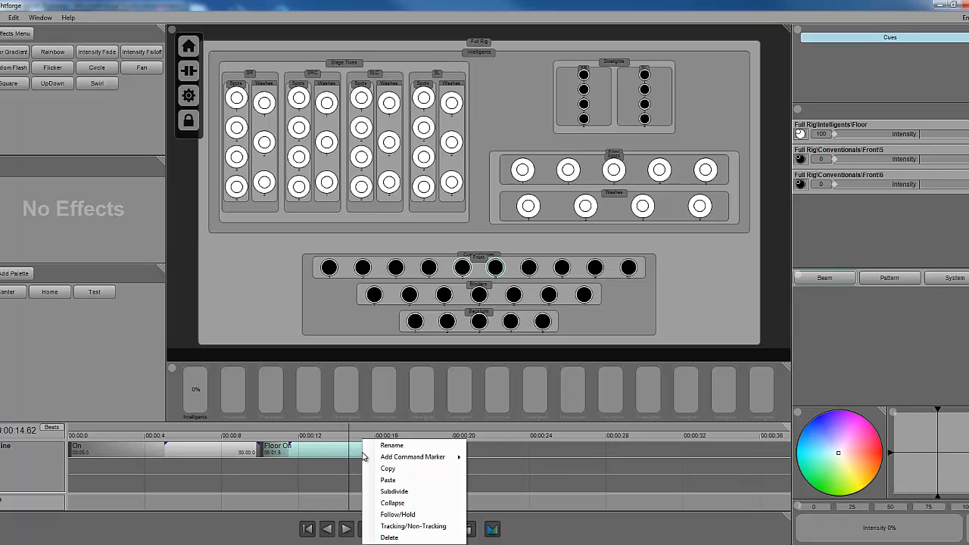
left_click(314, 448)
left_click_drag(408, 452, 469, 452)
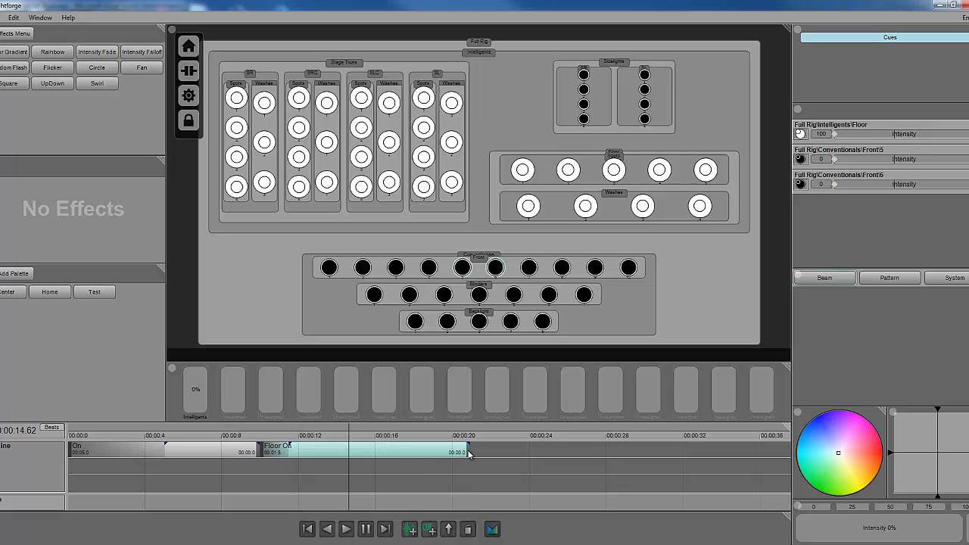
right_click(380, 451)
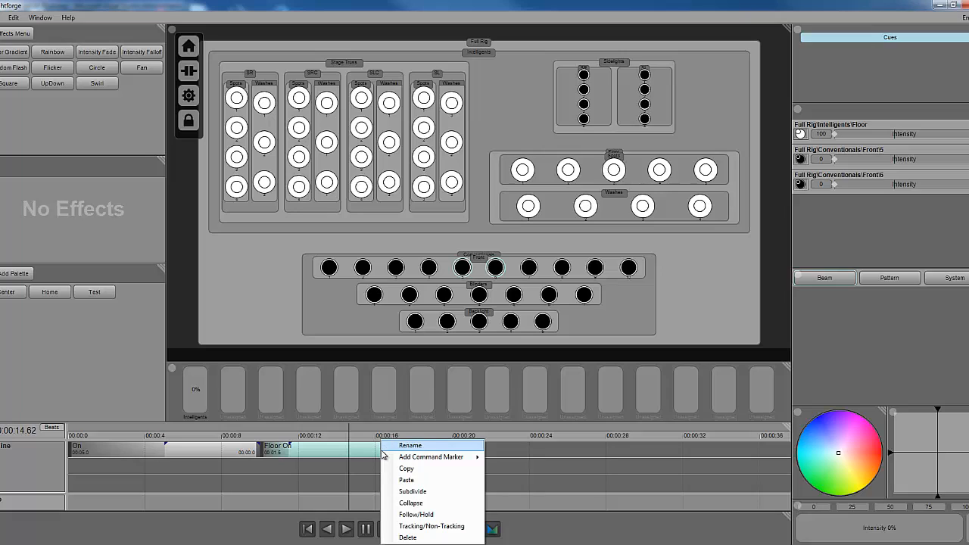
left_click(423, 492)
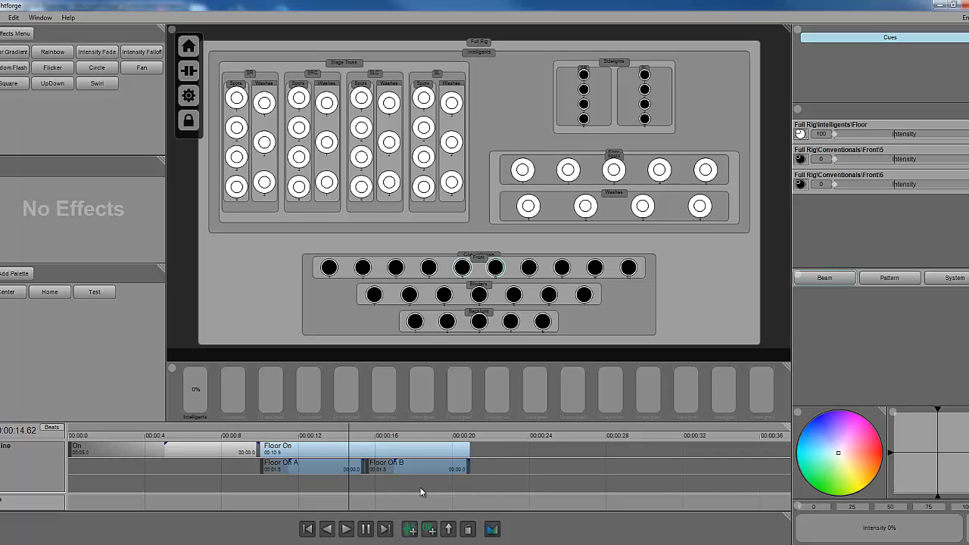
- Inspect the Floor On A and Floor On B parts and their parent Floor On cue on the timeline
left_click(328, 467)
left_click(213, 470)
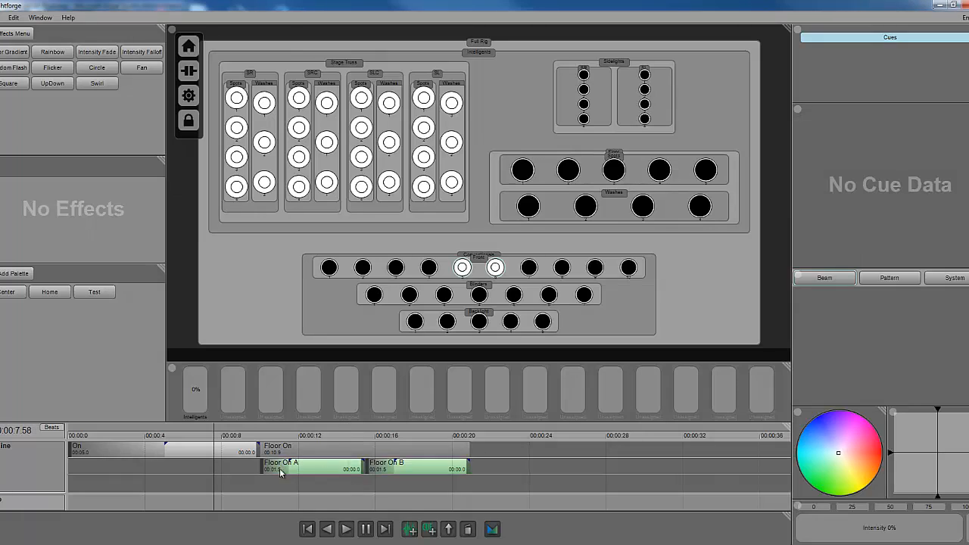
left_click(338, 468)
left_click(413, 468)
left_click(344, 451)
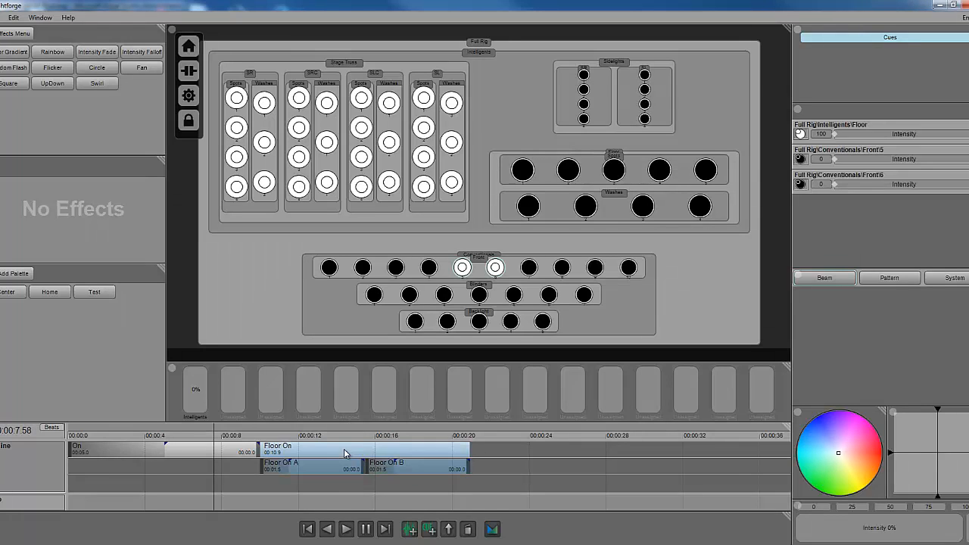
- Move the On cue behind the subdivided Floor On cue and return both to their original order
mouse_move(322, 448)
left_mouse_down()
mouse_move(470, 450)
mouse_move(336, 452)
left_mouse_up()
left_click_drag(172, 448, 641, 454)
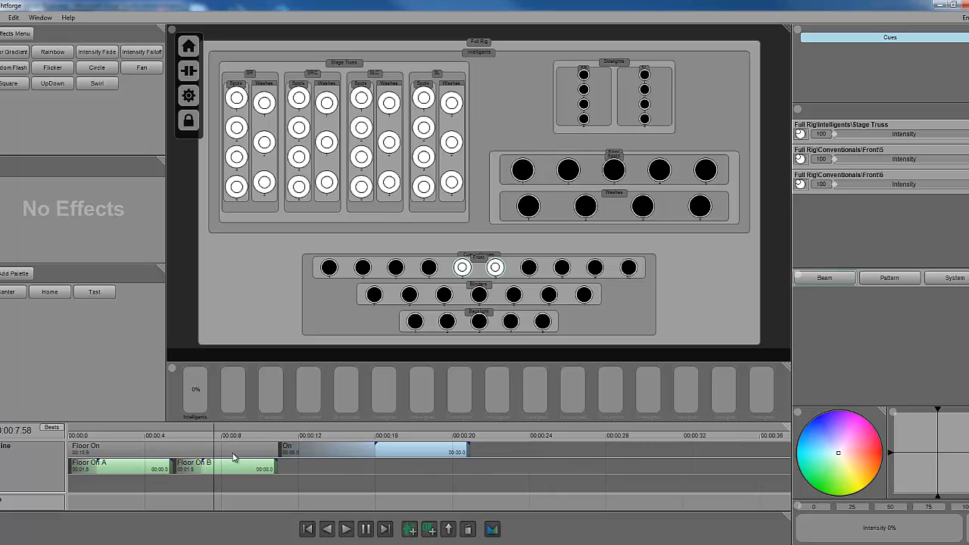
left_click_drag(234, 457, 506, 460)
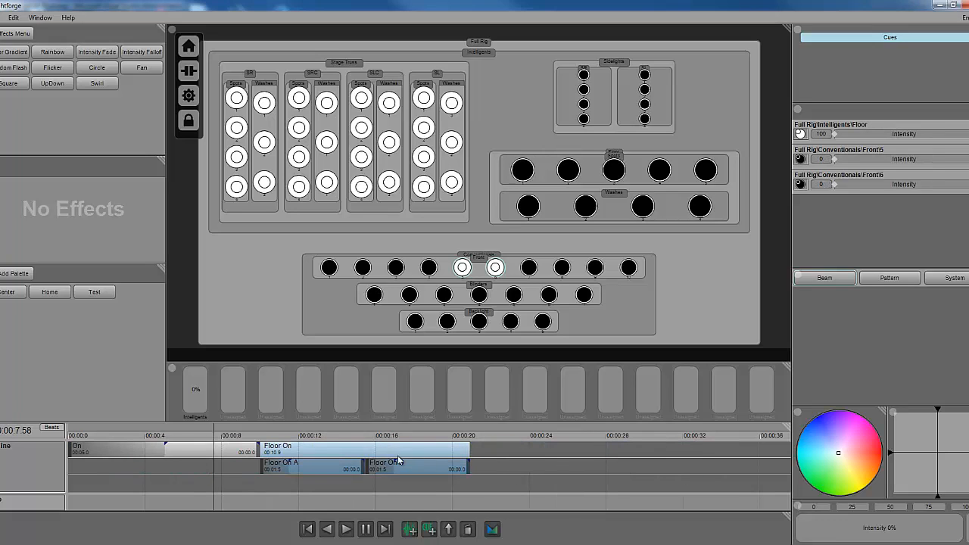
- Compare the data recorded in the parent Floor On cue and its subdivided parts
left_click(328, 464)
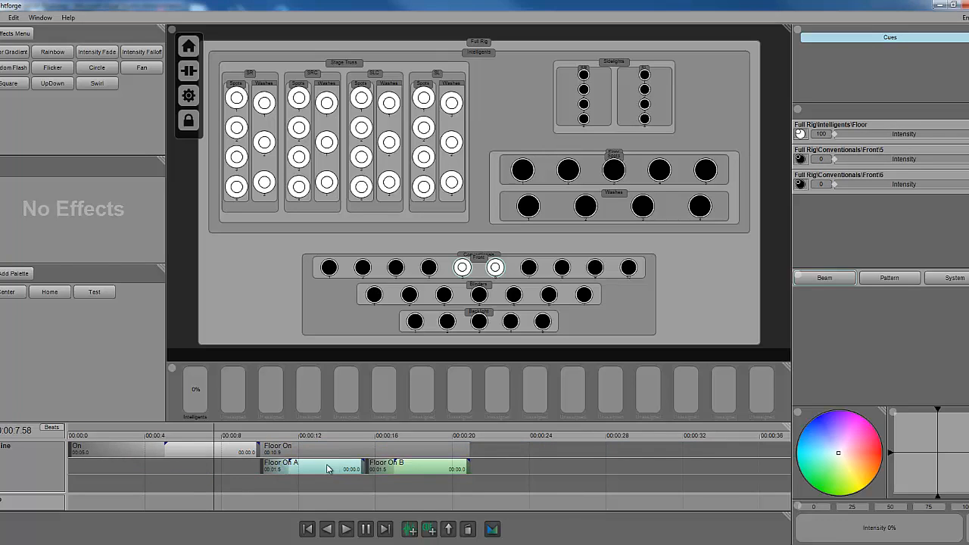
left_click(327, 452)
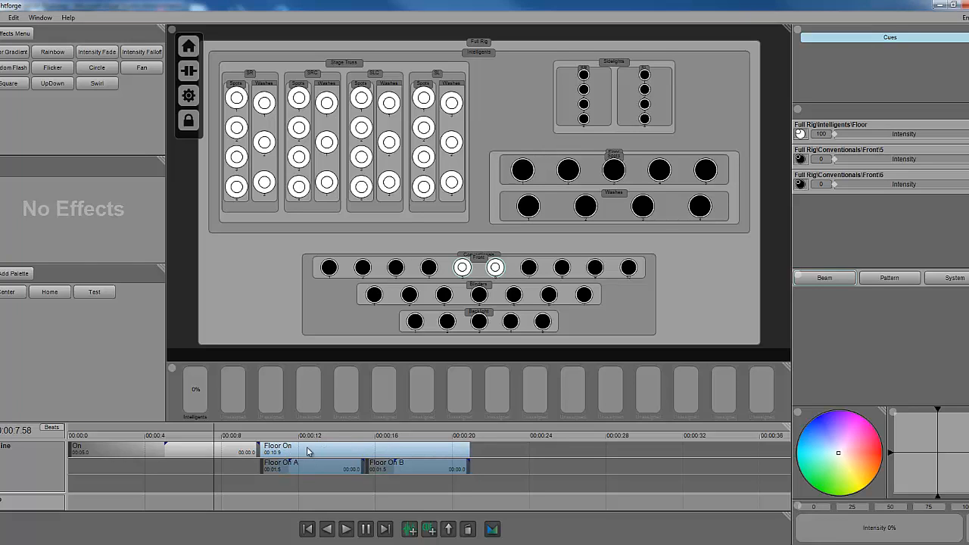
left_click(272, 465)
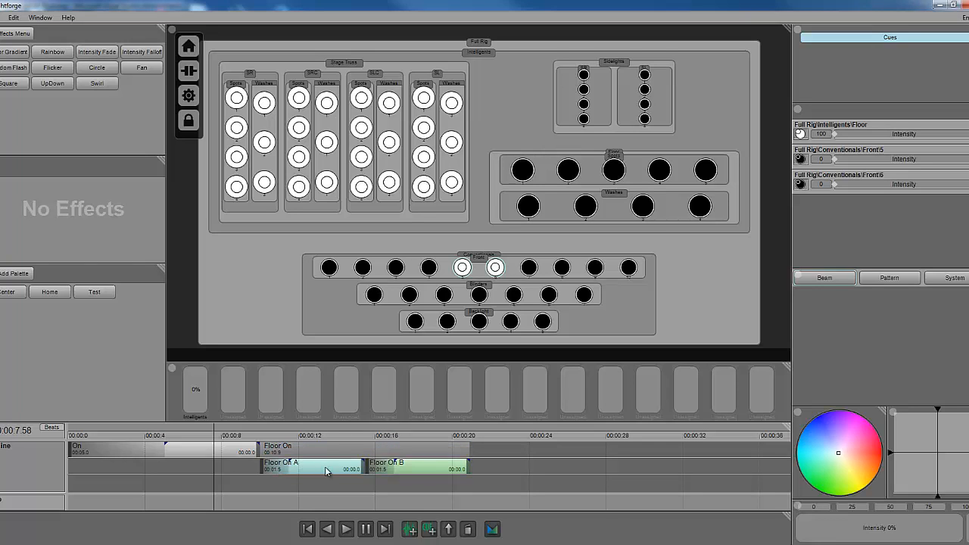
left_click(422, 468)
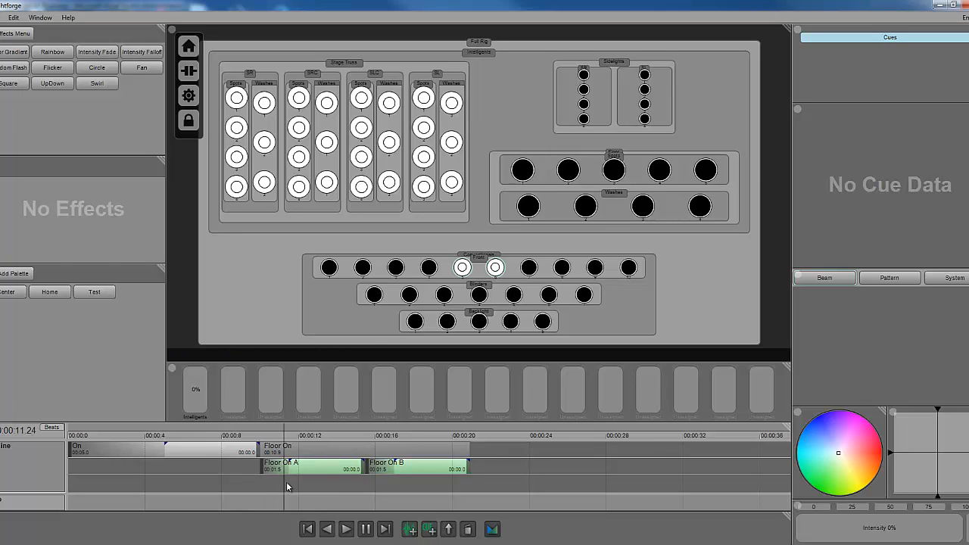
- Colour the Stage Truss group red and add the change to the Floor On B cue without overwriting it
left_click(315, 437)
left_click(399, 65)
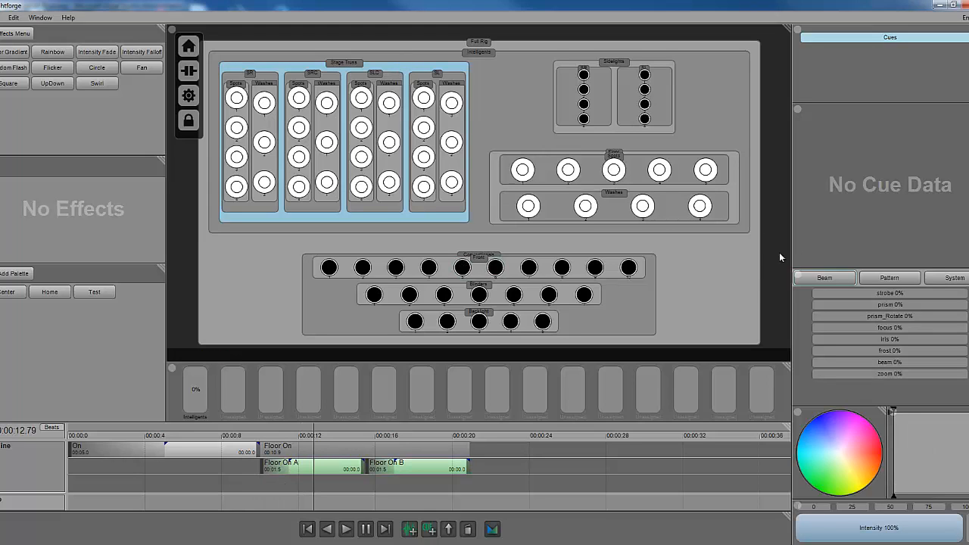
left_click(881, 450)
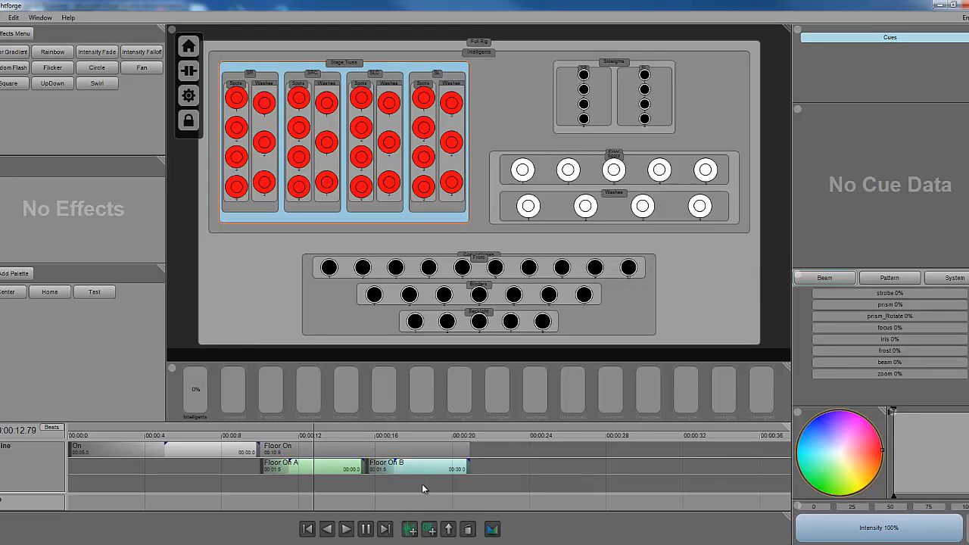
left_click(448, 529)
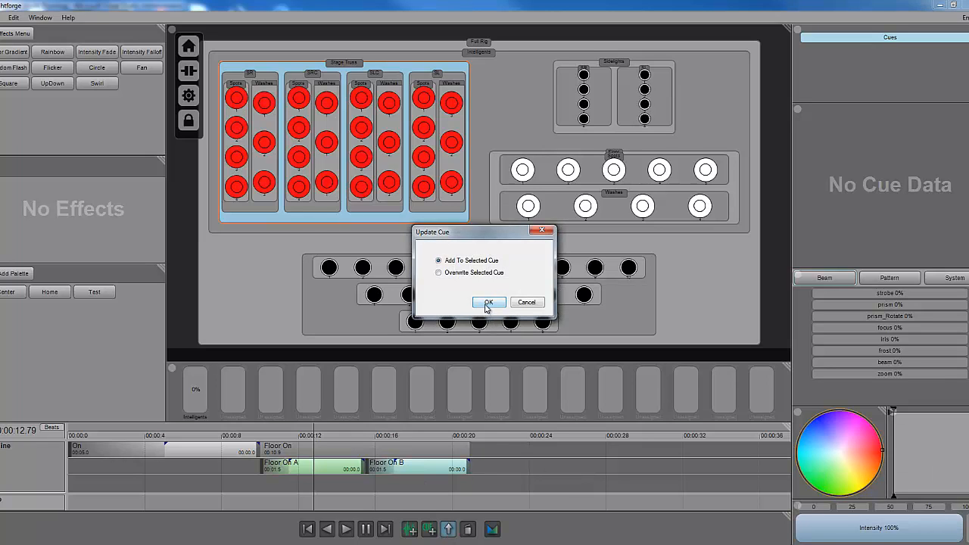
left_click(488, 304)
- Preview the timeline from the end of On through Floor On A into Floor On B to examine the colour change
left_click(243, 472)
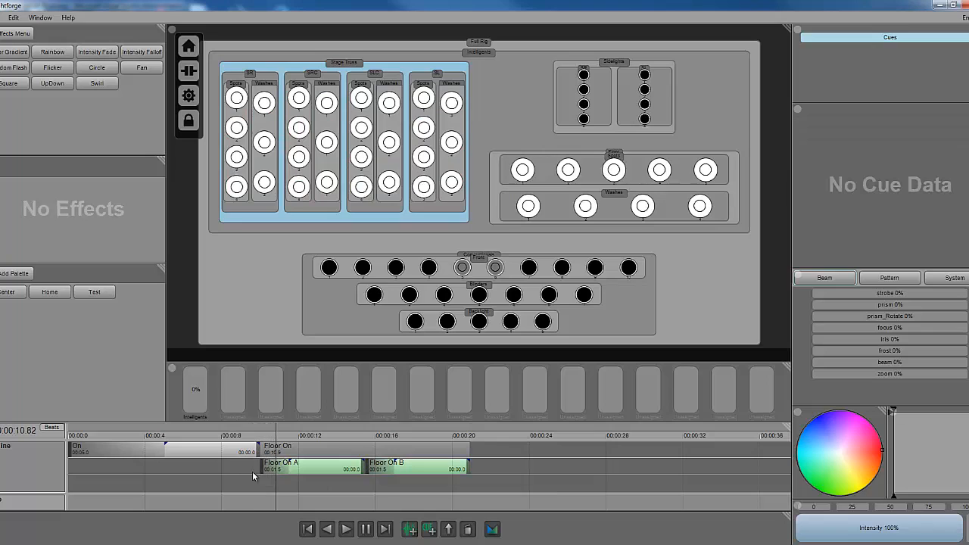
left_click(255, 458)
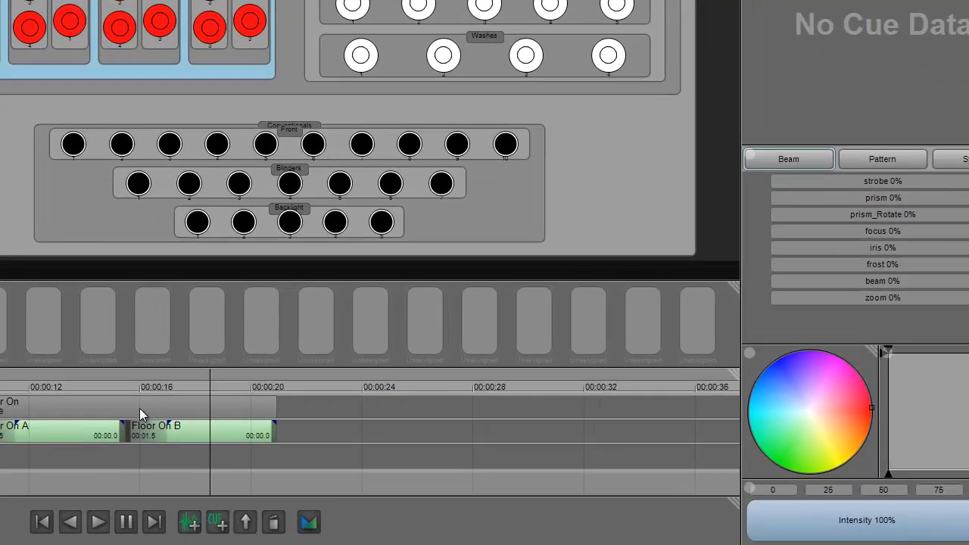
- Collapse the parent Floor On cue so only its Floor On A and Floor On B parts remain, and check the looks along the timeline
left_click(376, 452)
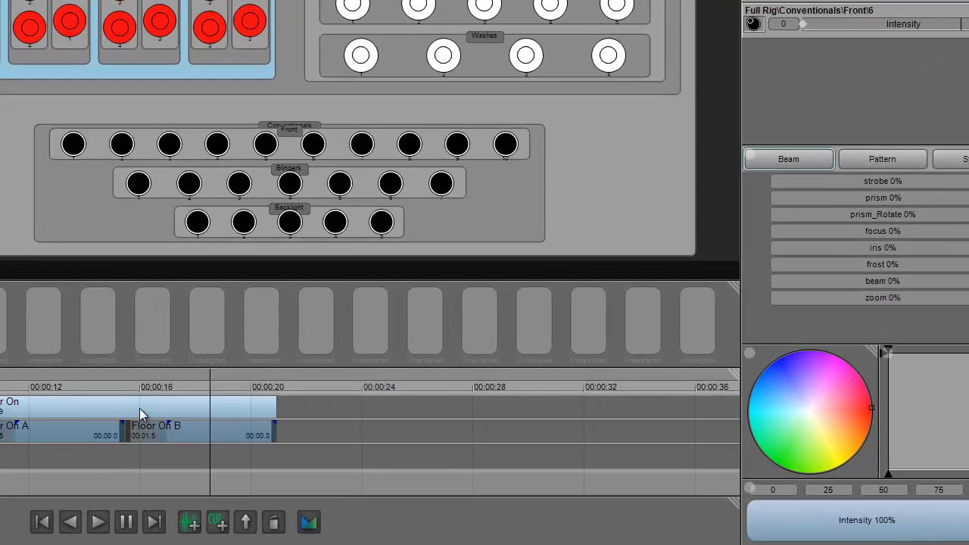
right_click(137, 404)
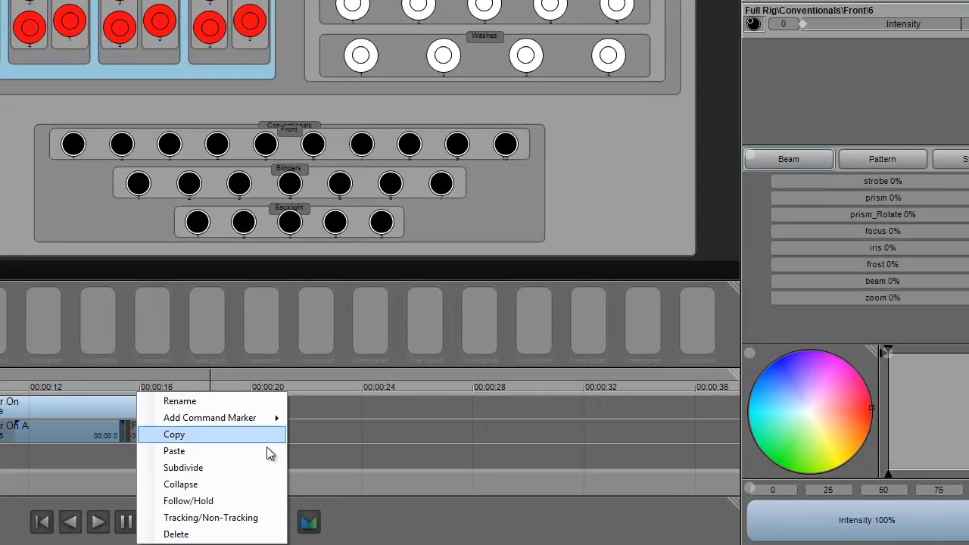
left_click(204, 486)
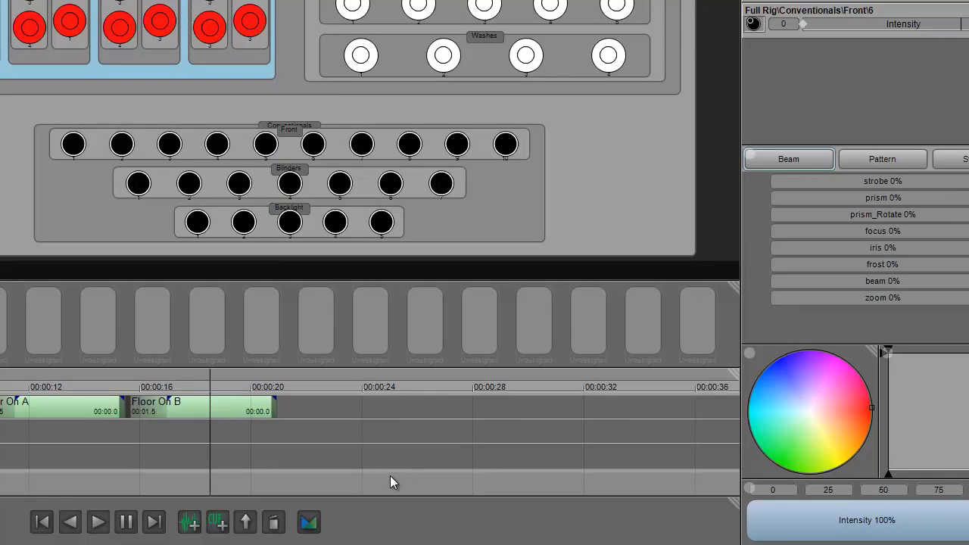
left_click(19, 437)
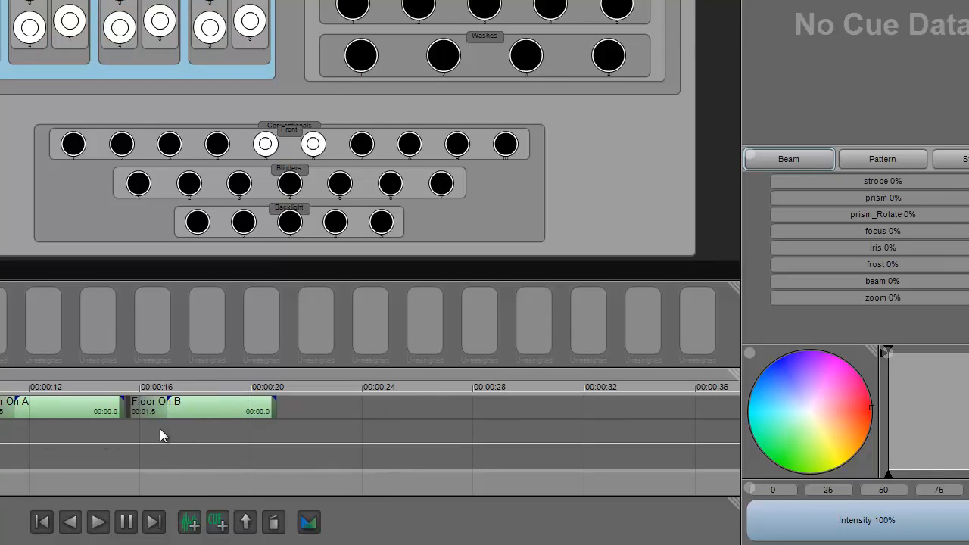
left_click(235, 431)
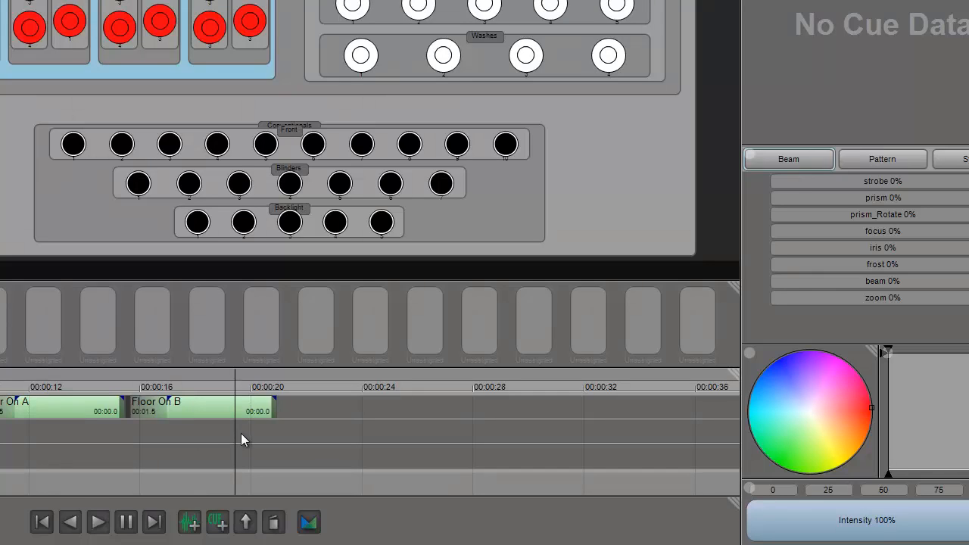
right_click(250, 412)
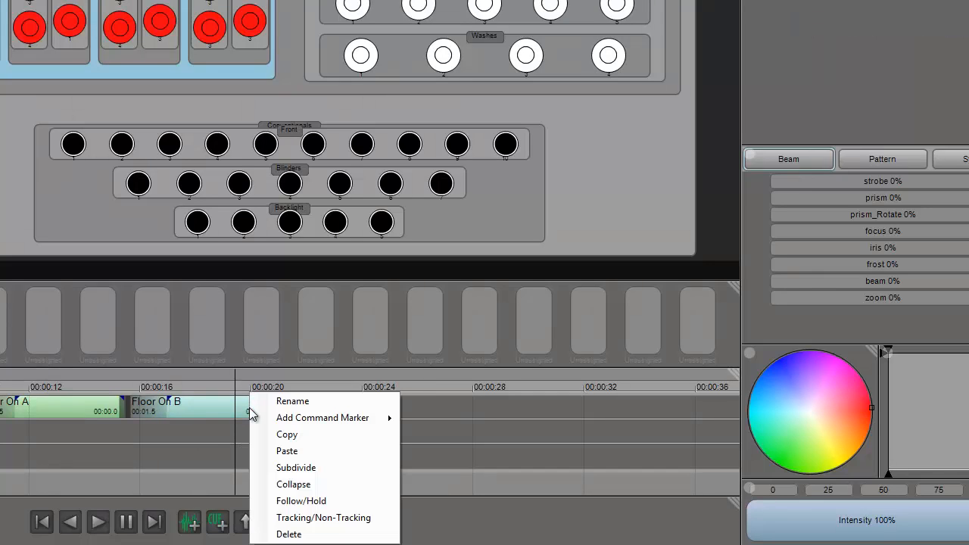
left_click(151, 450)
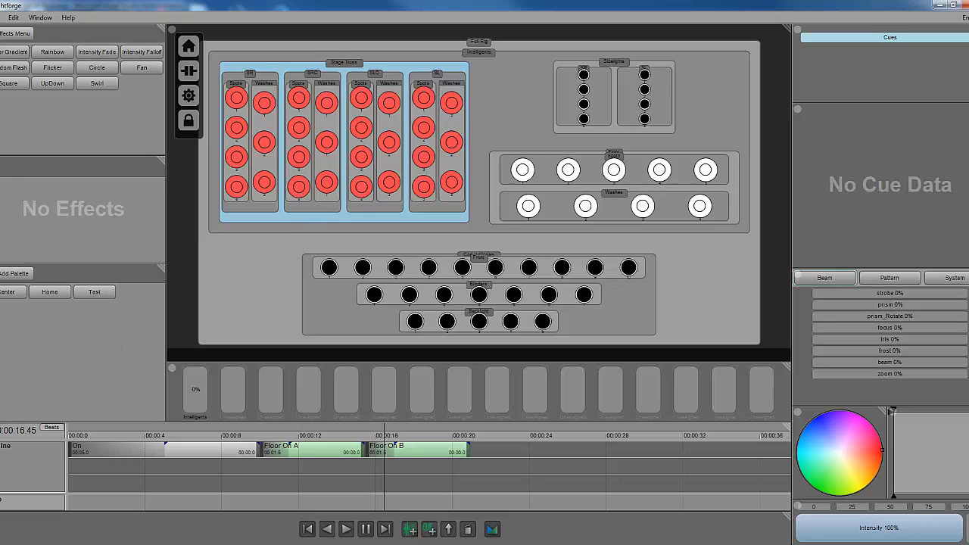
- Open the dubstep lighting show from the Desktop
left_click(3, 17)
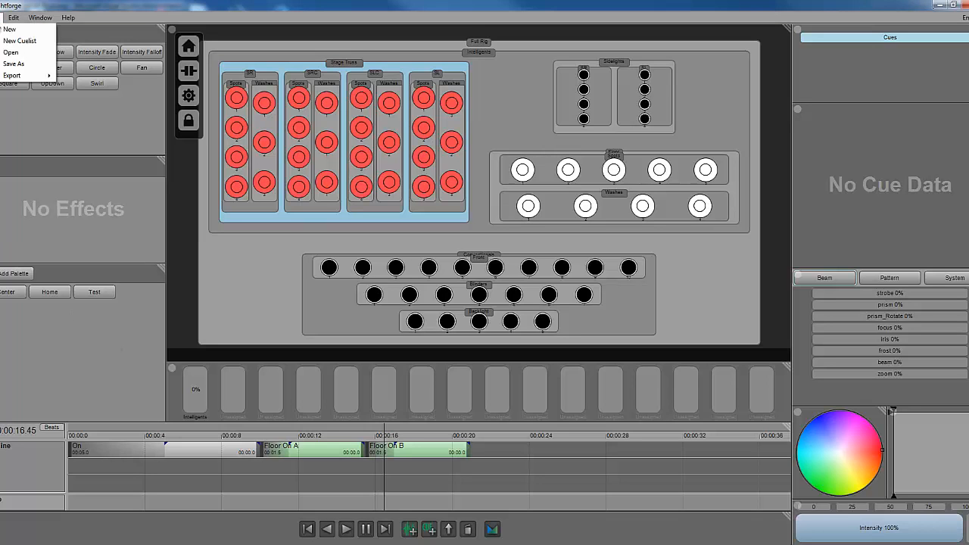
left_click(11, 54)
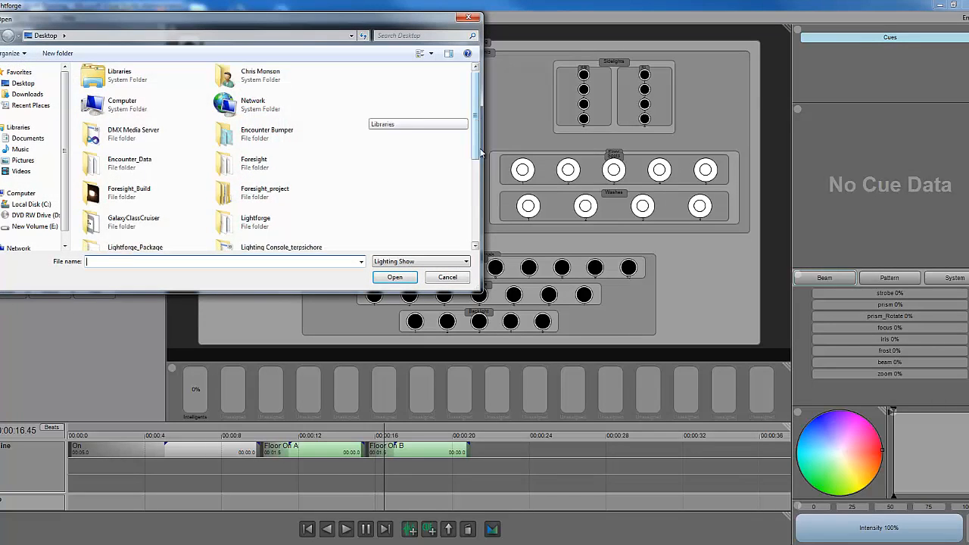
left_click_drag(476, 114, 483, 190)
left_click(252, 188)
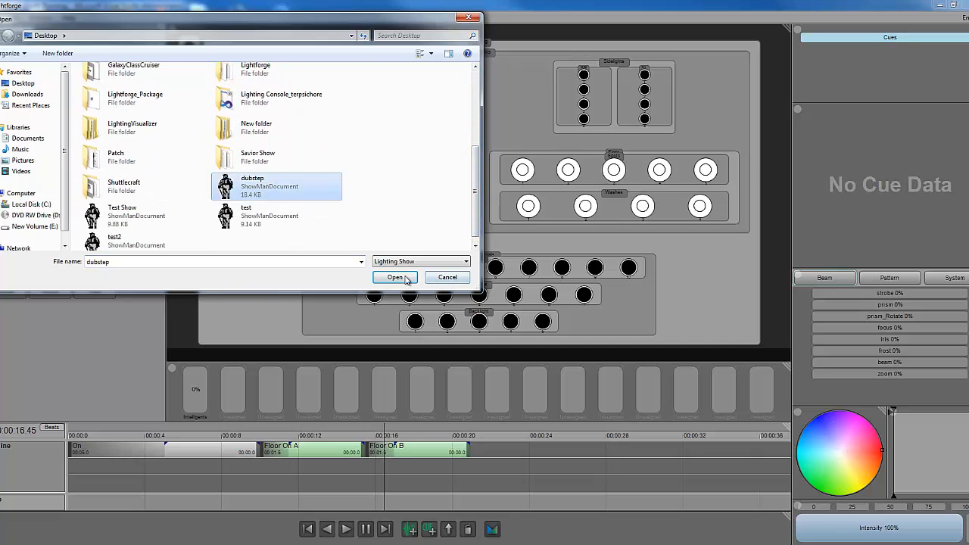
left_click(392, 277)
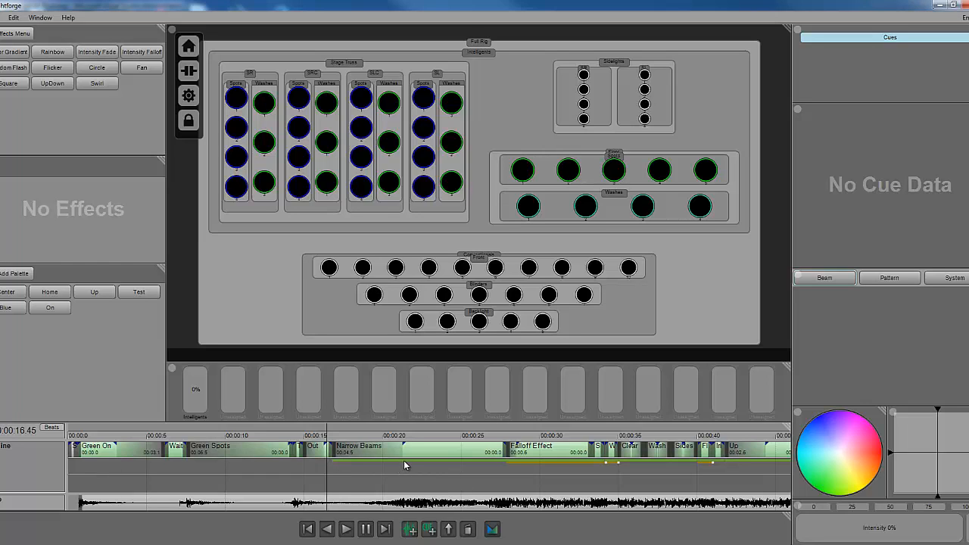
- Play the dubstep show's cues with its audio track from the start of the timeline
scroll(505, 473, "down", 4)
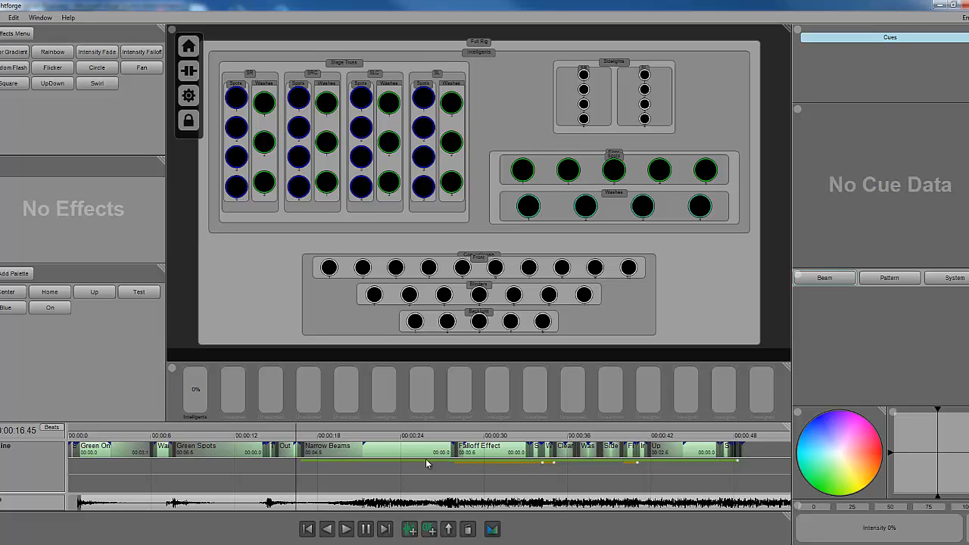
left_click(271, 503)
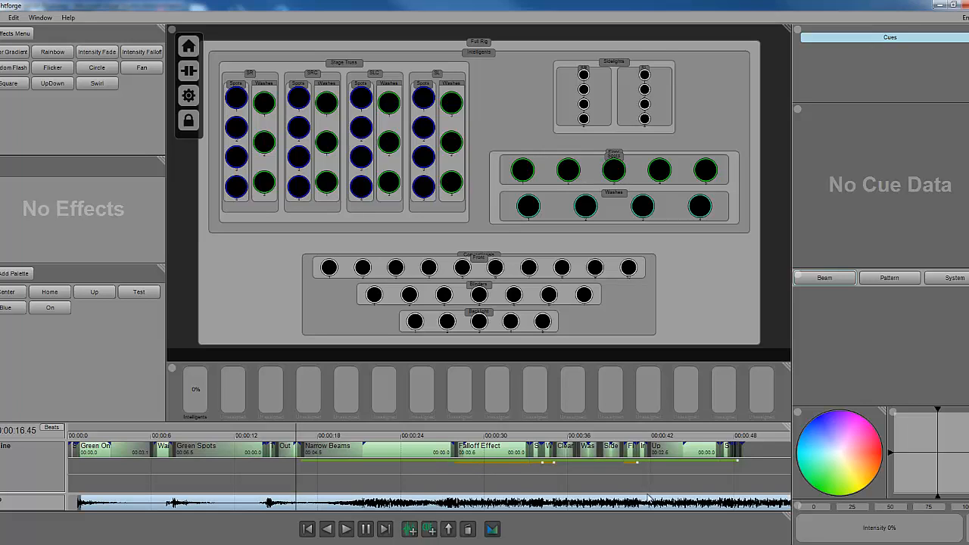
left_click(72, 476)
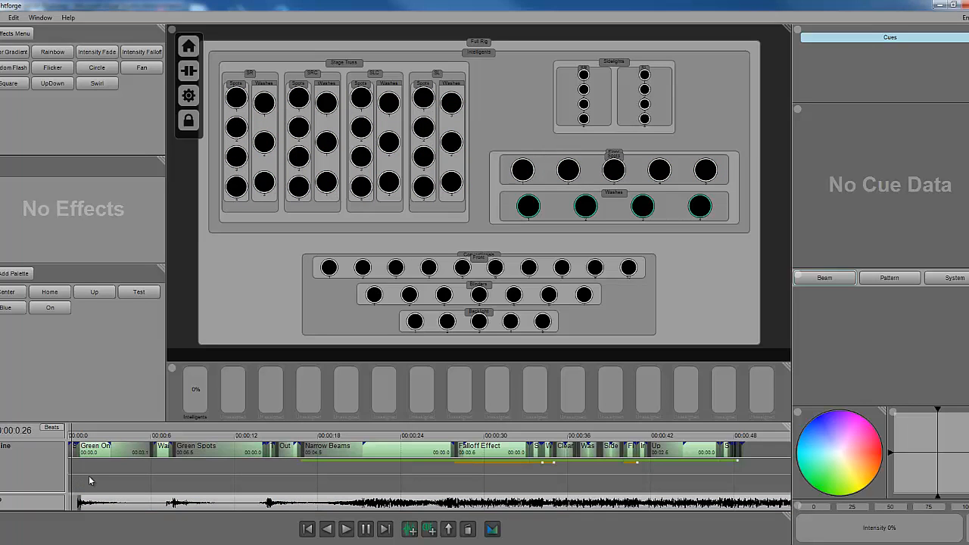
key("space")
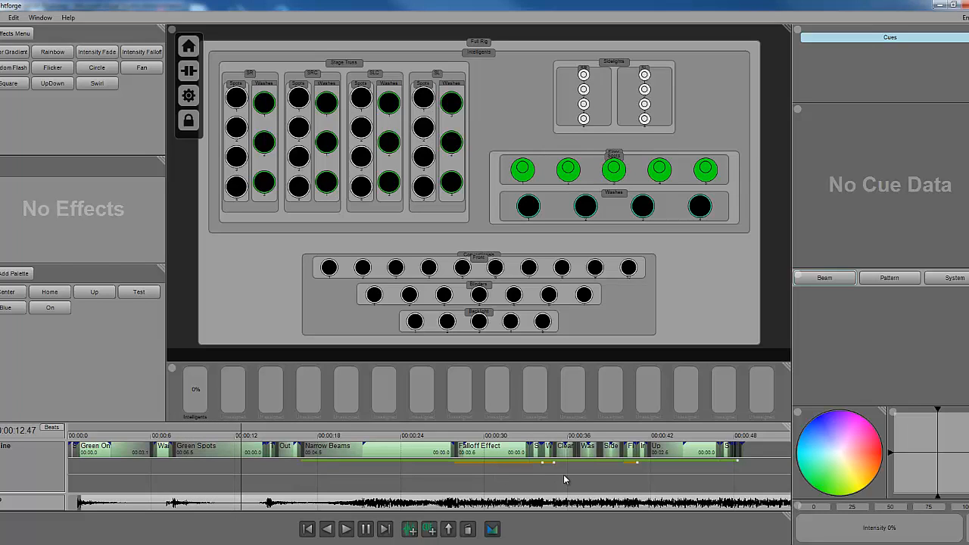
- Examine the show's cues, effect spans and waveform alignment at several points from Green Spots through Narrow Beams to Falloff Effect
left_click(466, 482)
scroll(475, 483, "up", 5)
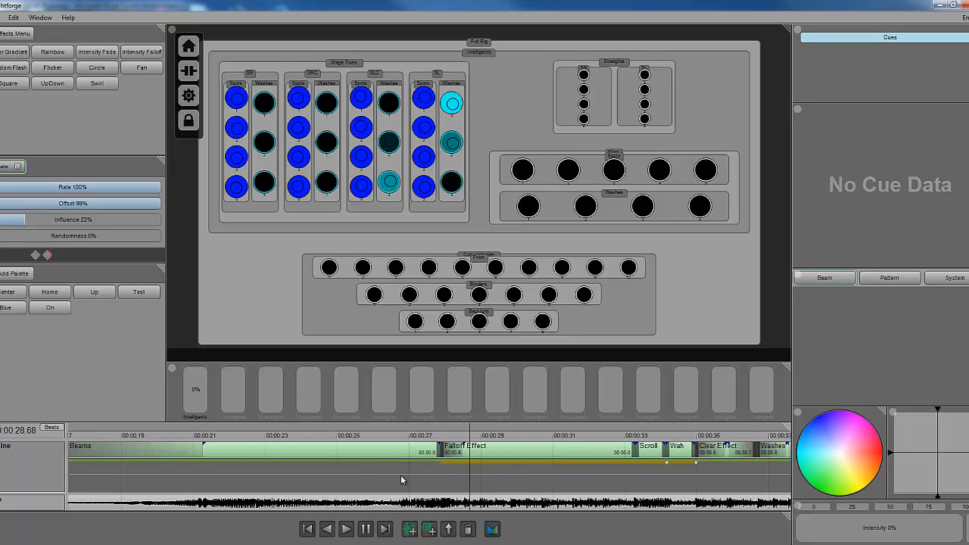
scroll(220, 486, "down", 3)
left_click_drag(169, 487, 611, 483)
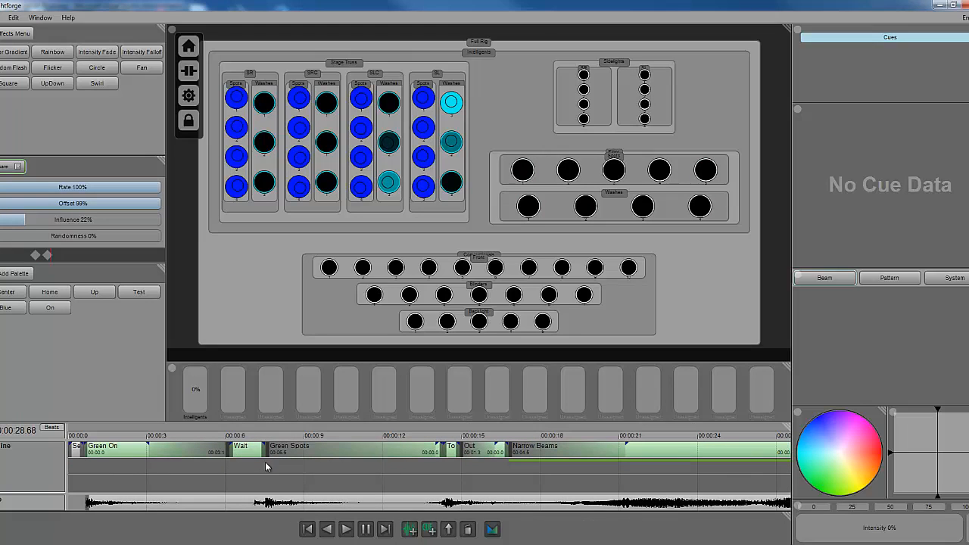
mouse_move(266, 474)
left_mouse_down()
mouse_move(258, 478)
mouse_move(269, 474)
left_mouse_up()
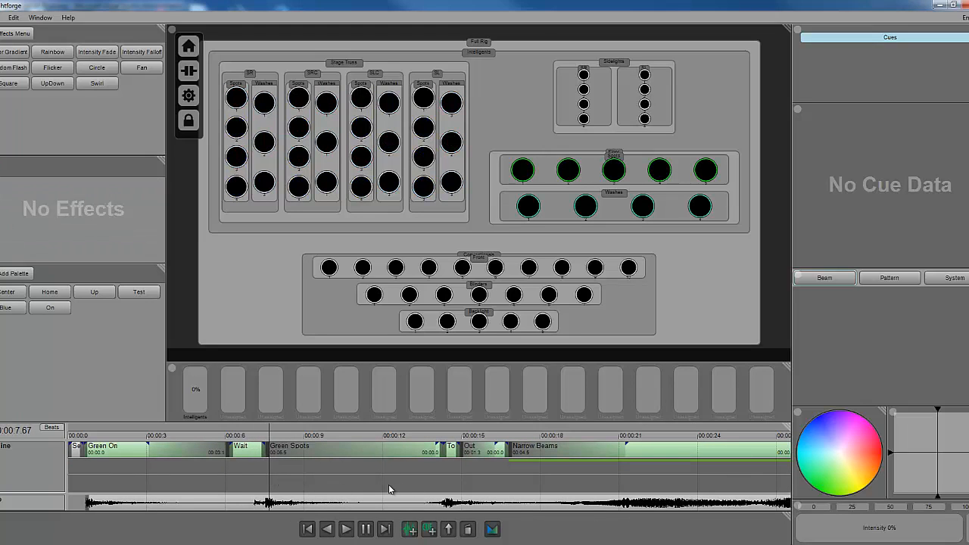
mouse_move(386, 485)
left_mouse_down()
mouse_move(404, 485)
mouse_move(392, 485)
left_mouse_up()
left_click_drag(537, 488, 413, 487)
left_click(421, 483)
scroll(454, 489, "down", 4)
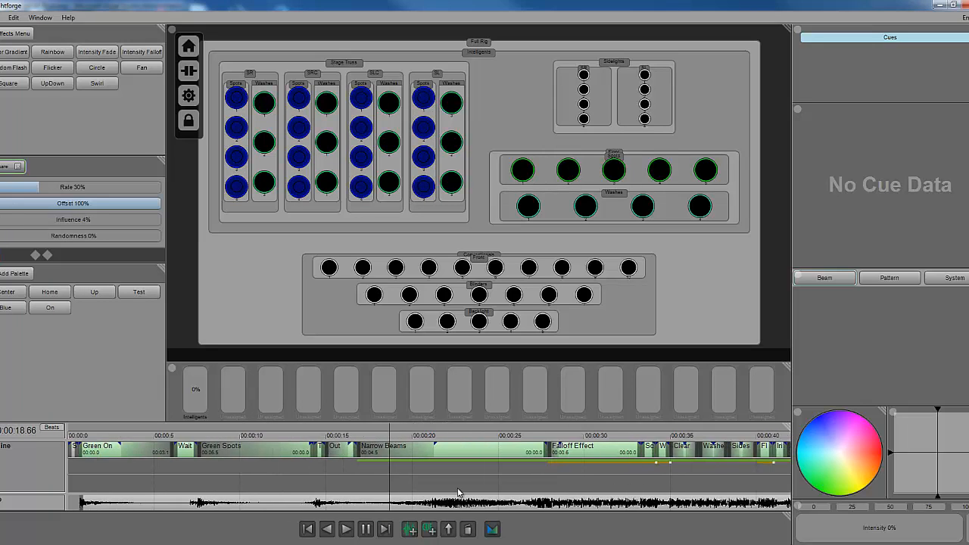
scroll(456, 492, "down", 2)
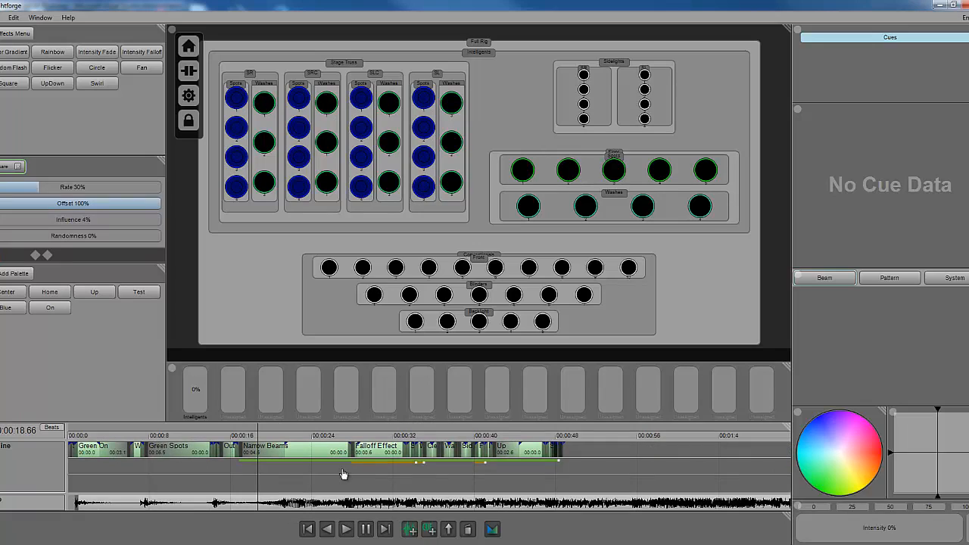
scroll(349, 473, "up", 3)
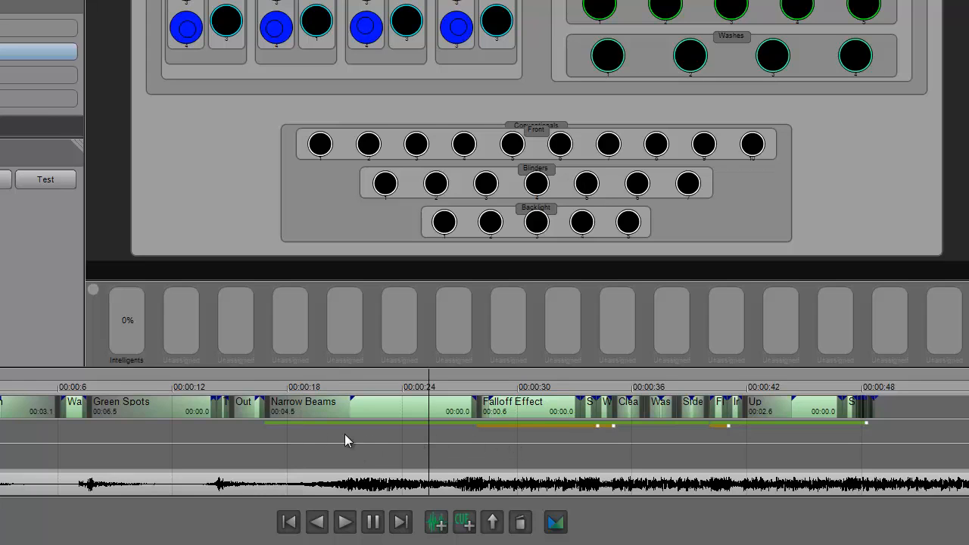
scroll(325, 446, "down", 3)
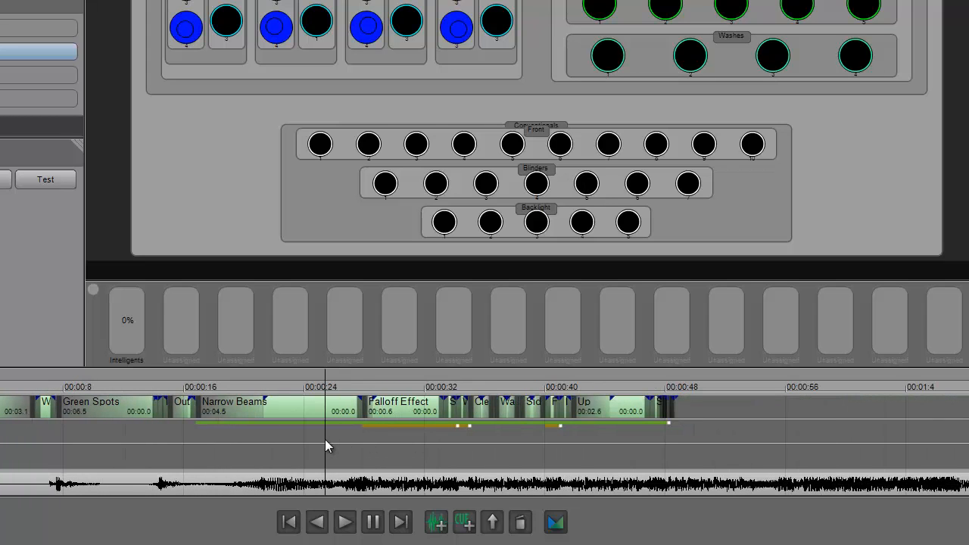
- Delete all cues and the audio track from the timeline, and place the playhead near the start
key("ctrl+a")
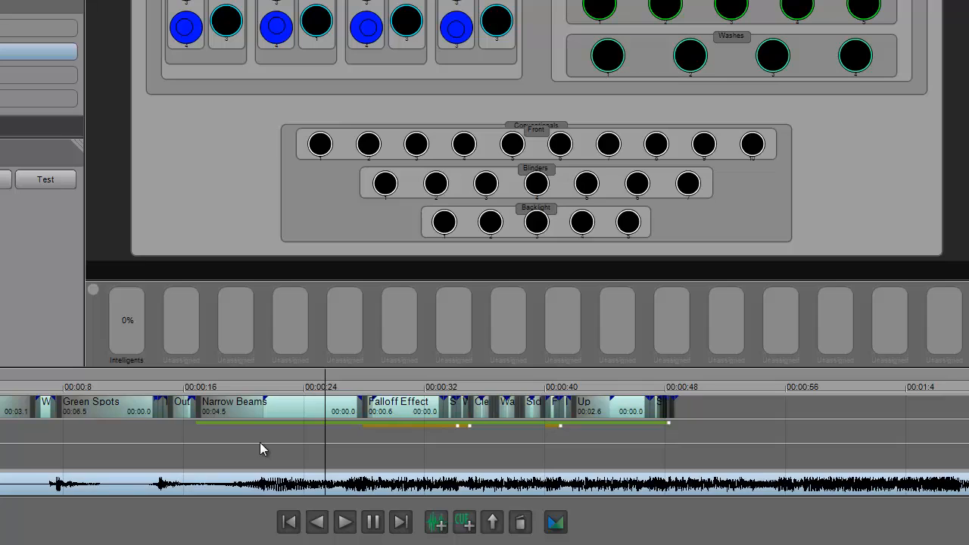
key("Delete")
left_click(35, 427)
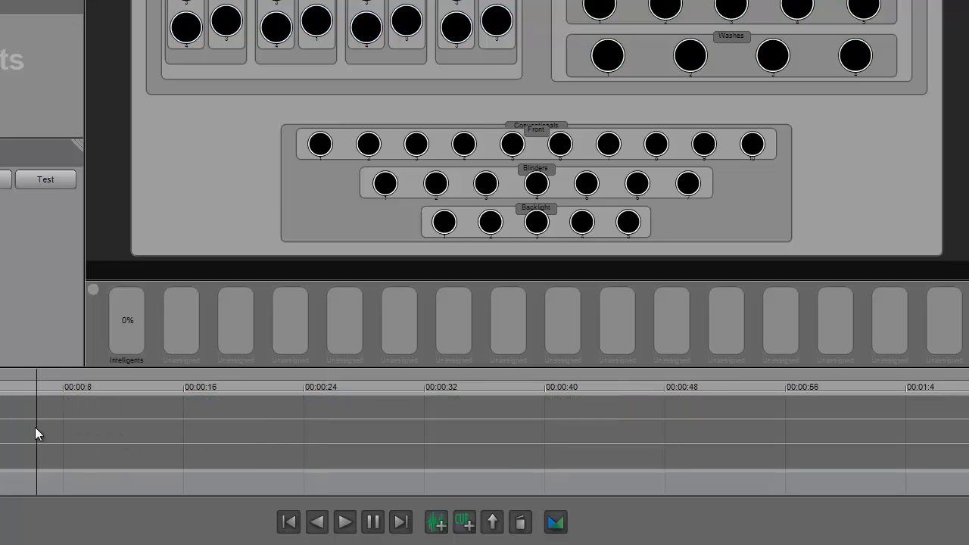
- Select the Stage Truss group by name and apply an Intensity Fade effect to it with 100% influence
type("Stage Truss")
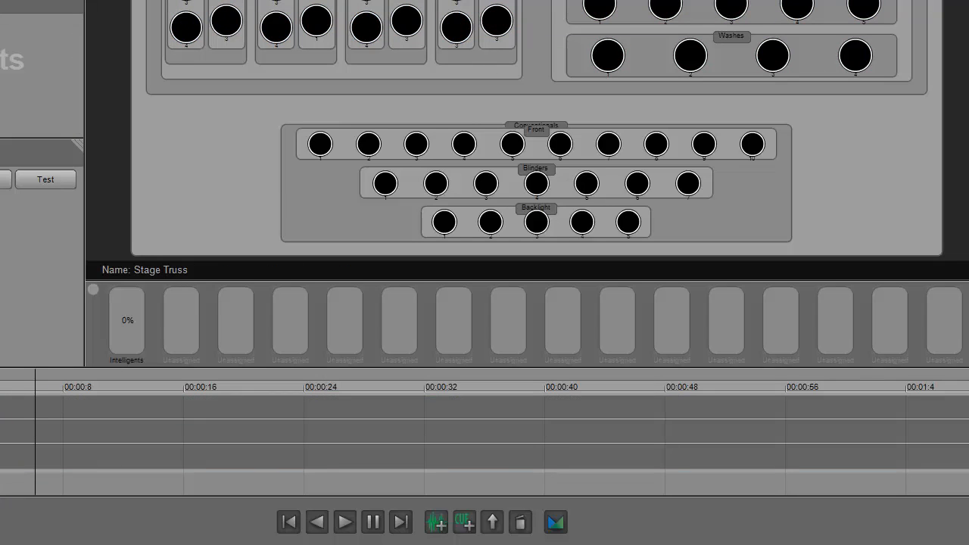
left_click(341, 3)
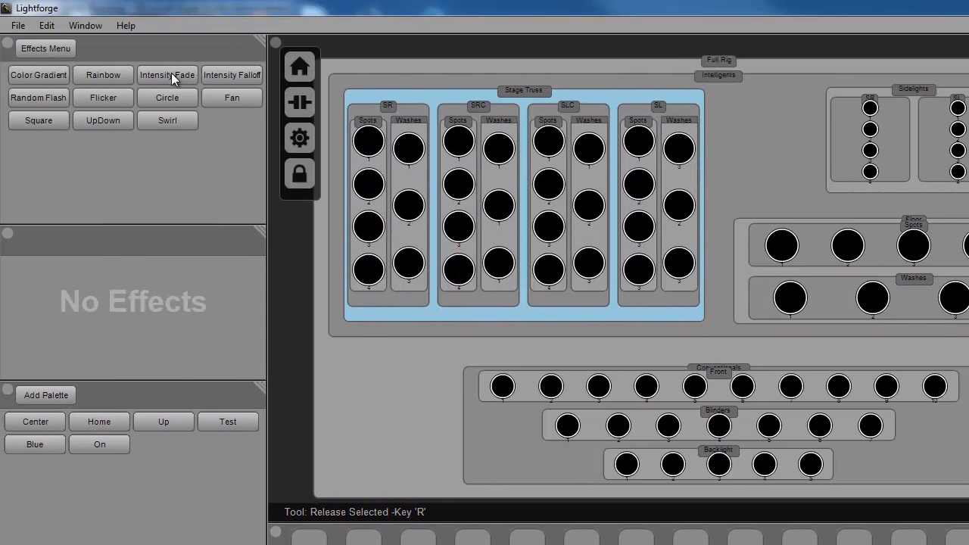
left_click_drag(171, 73, 286, 277)
left_click(253, 294)
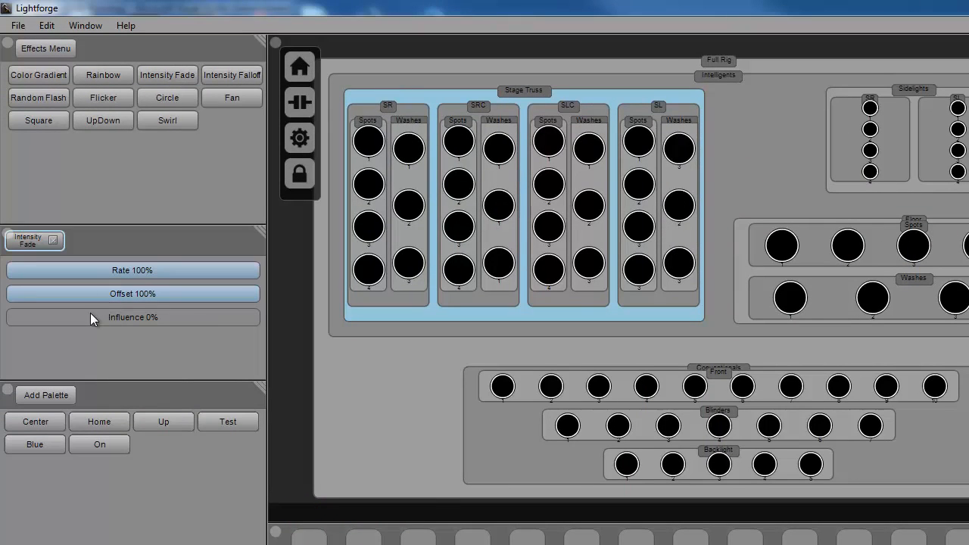
left_click_drag(90, 317, 358, 331)
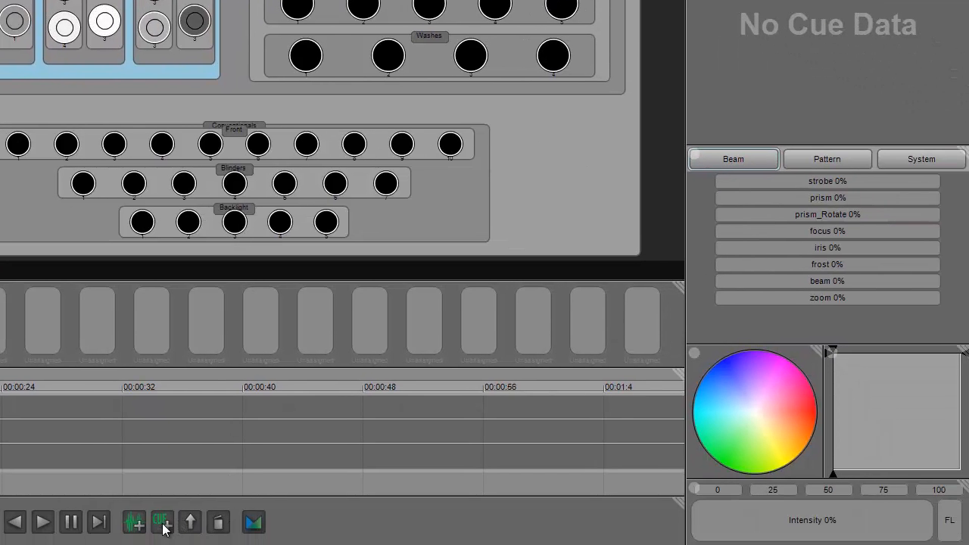
- Record the Stage Truss fade effect as a new cue named Test
left_click(162, 523)
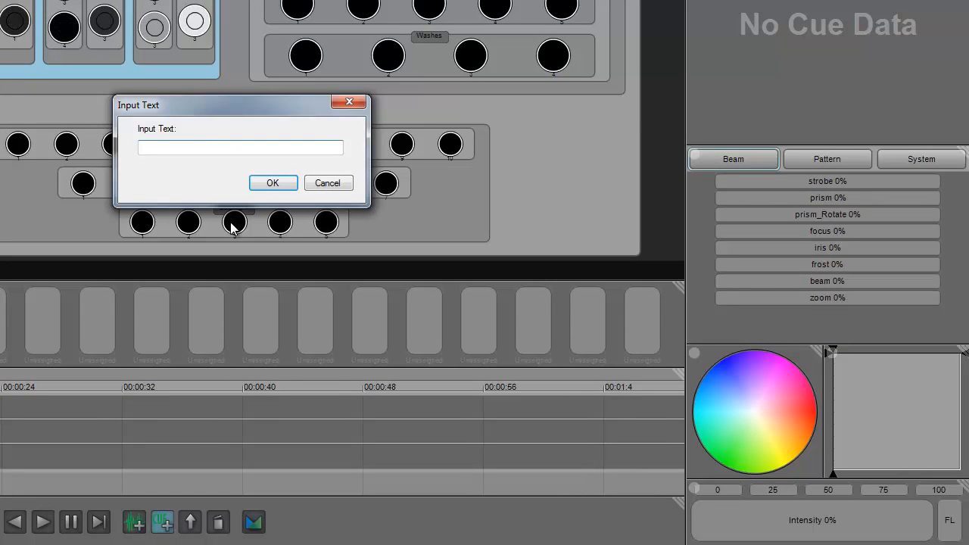
type("Test")
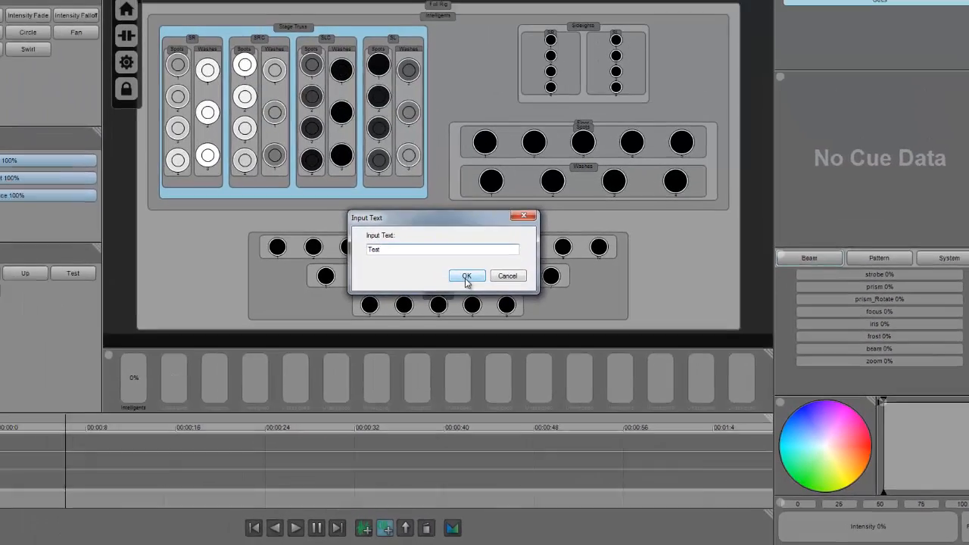
left_click(466, 276)
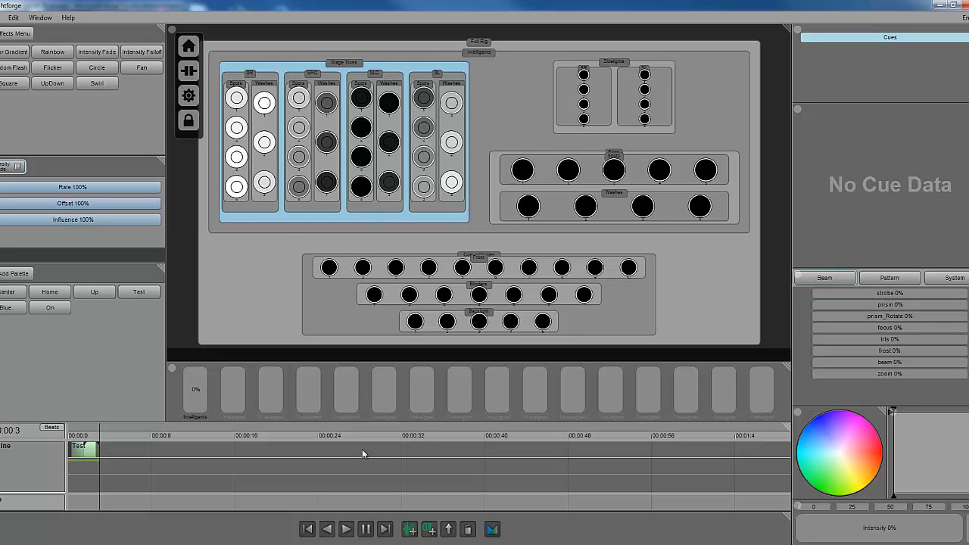
- Colour the Intelligents group orange (R 100%, G 38%, B 26%) and record it as a new cue named 2
left_click(510, 89)
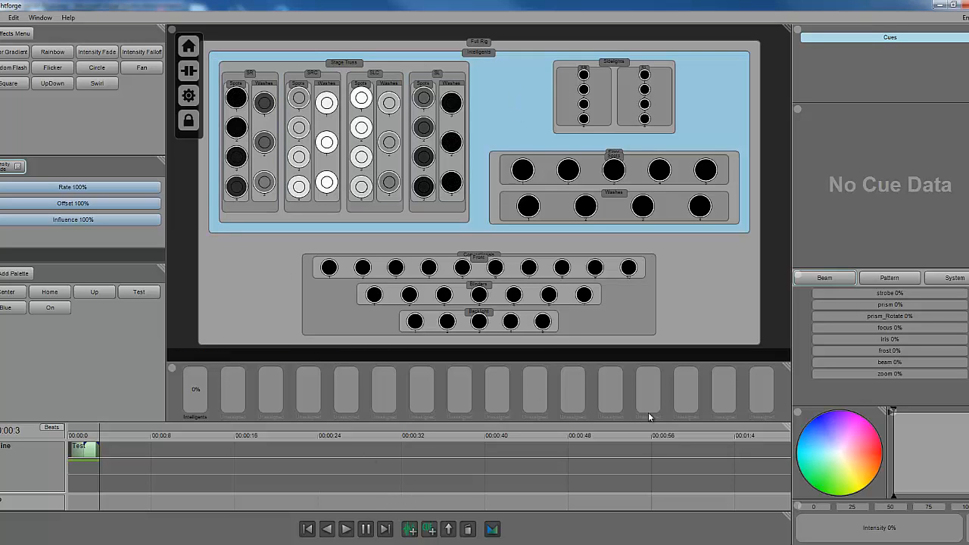
left_click(871, 457)
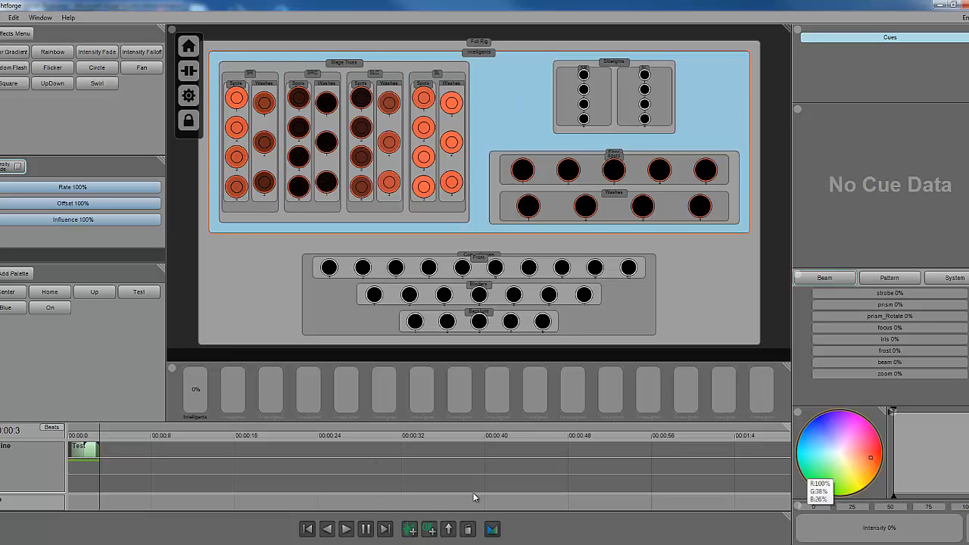
left_click(429, 530)
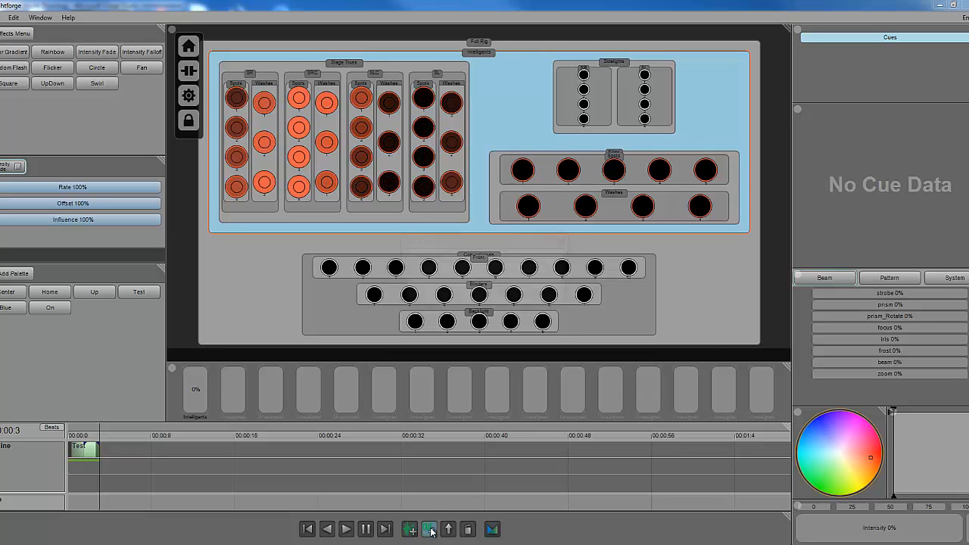
type("2")
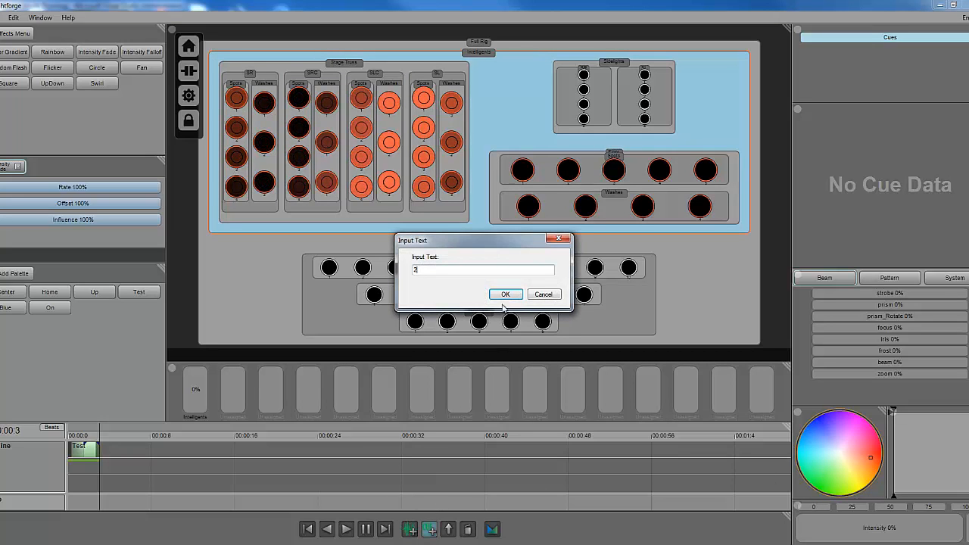
left_click(504, 294)
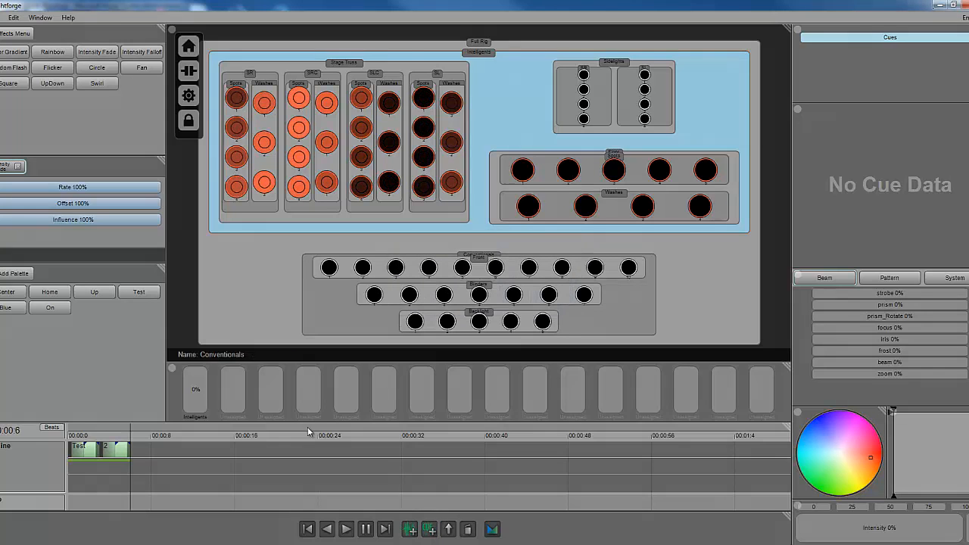
- Remove the Intensity Fade effect at cue 2 and update that cue with the Add To Selected Cue option
left_click(118, 453)
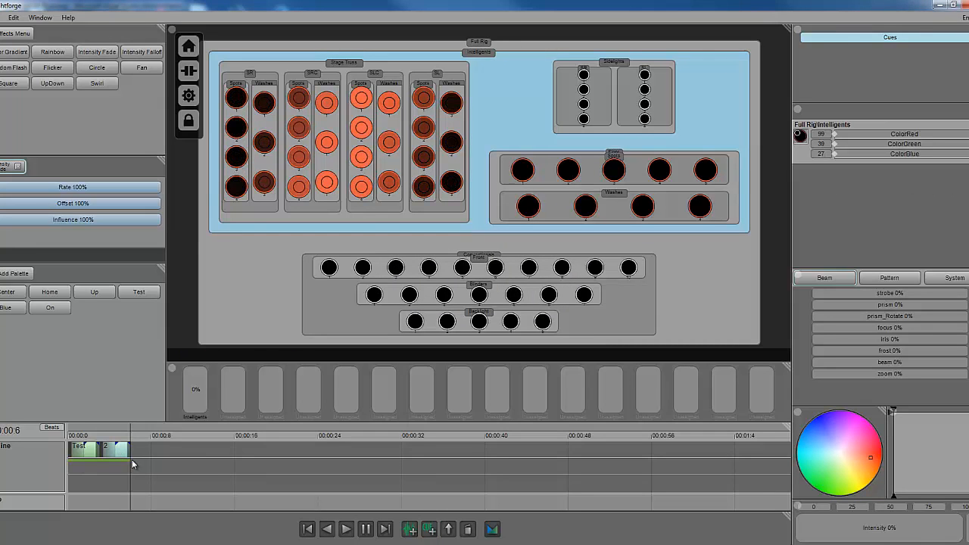
left_click(103, 470)
left_click_drag(102, 469, 132, 471)
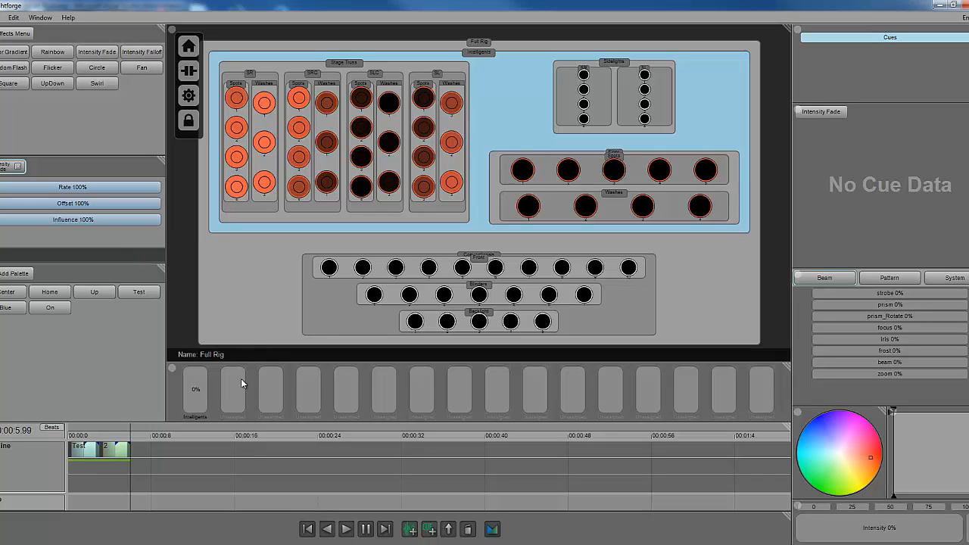
left_click(120, 452)
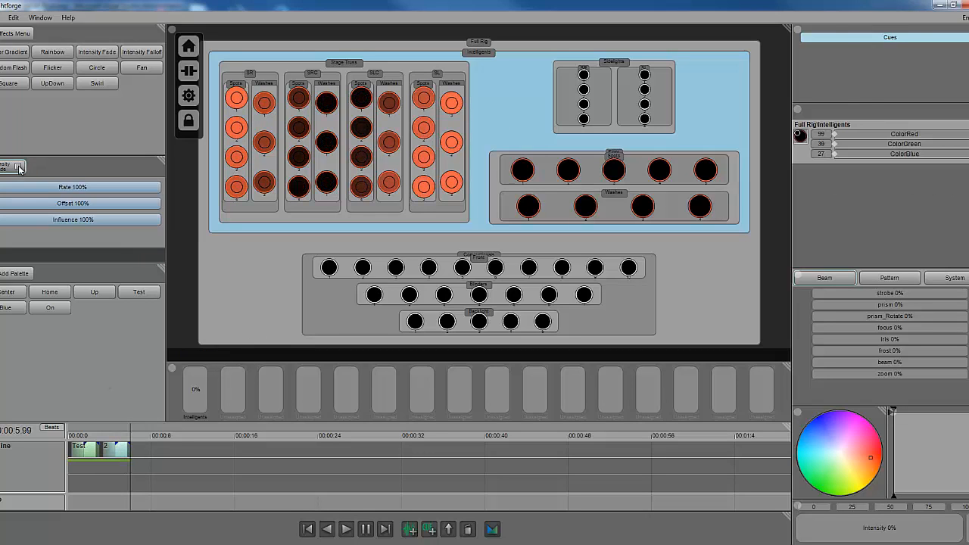
left_click(238, 473)
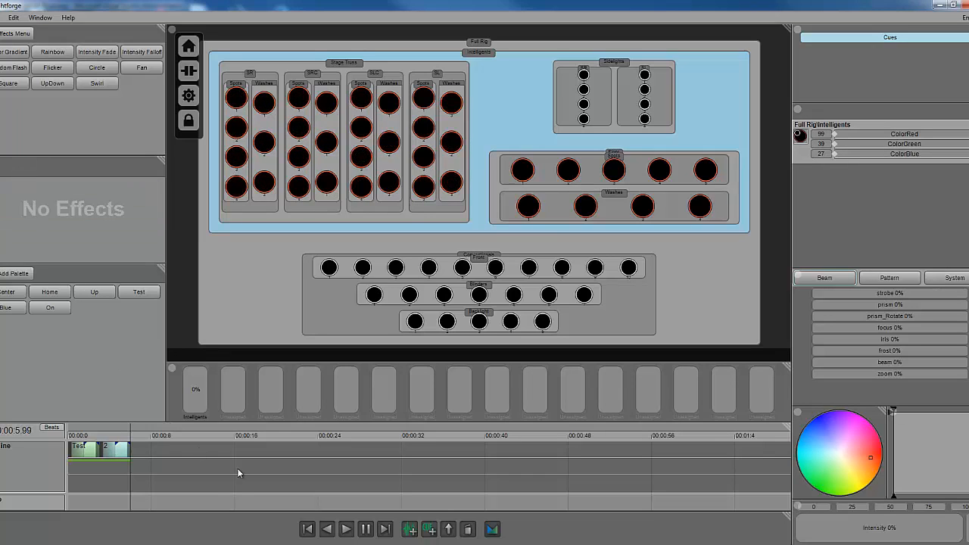
left_click(449, 529)
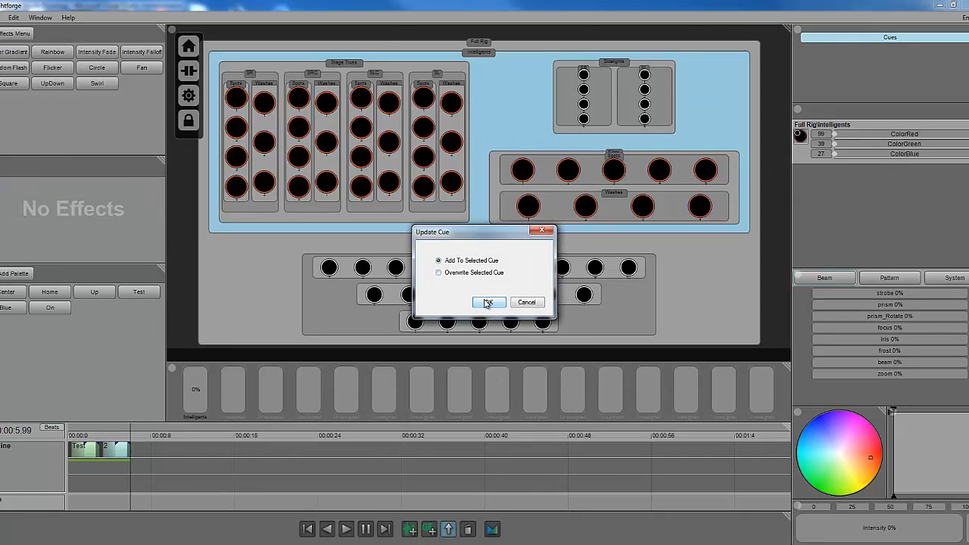
left_click(487, 303)
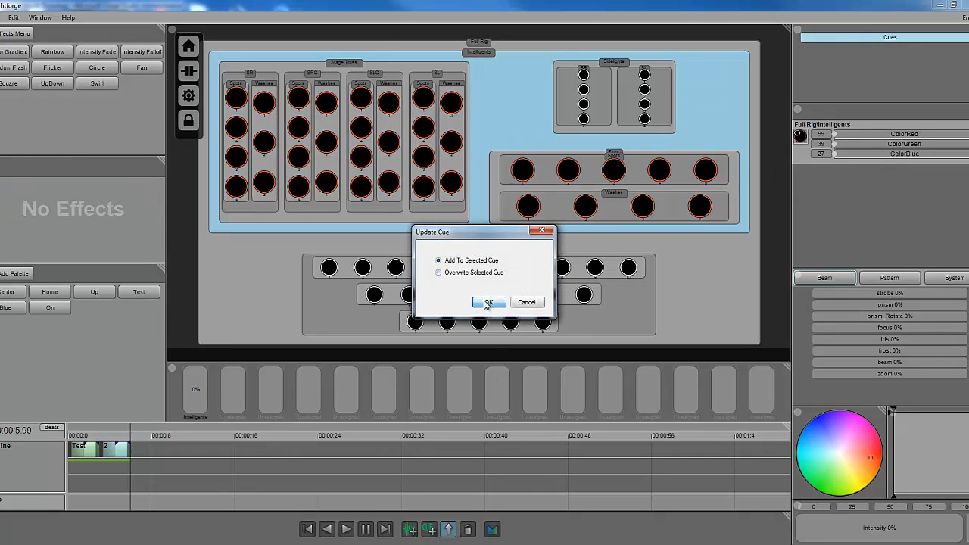
left_click(99, 463)
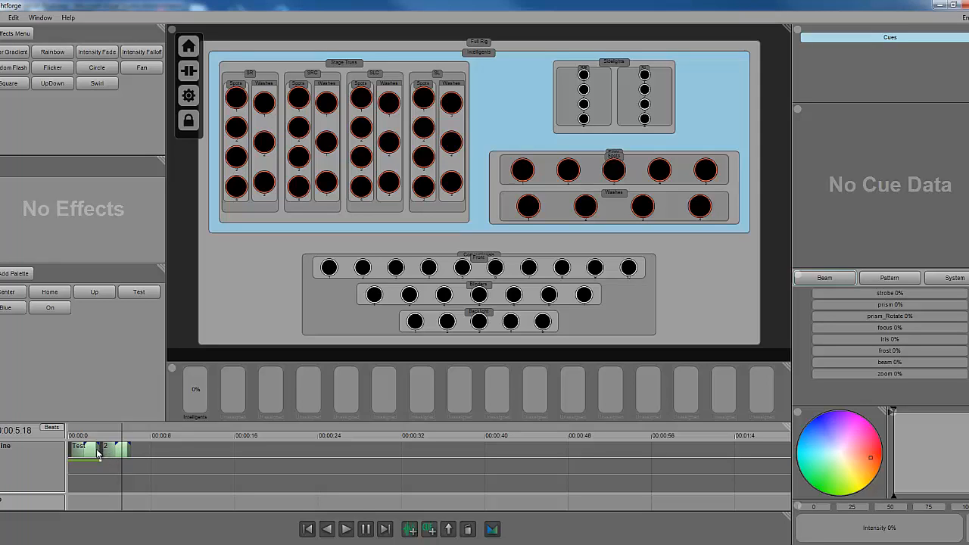
- Lengthen cue Test to end at about 15 seconds and cue 2 to end at about 28 seconds
left_click_drag(99, 452, 271, 462)
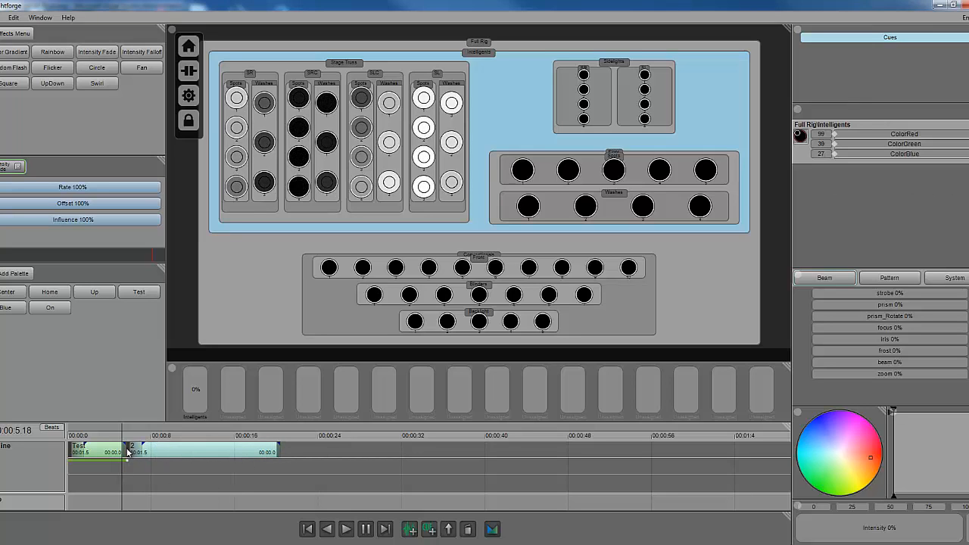
left_click_drag(127, 452, 226, 454)
left_click(220, 478)
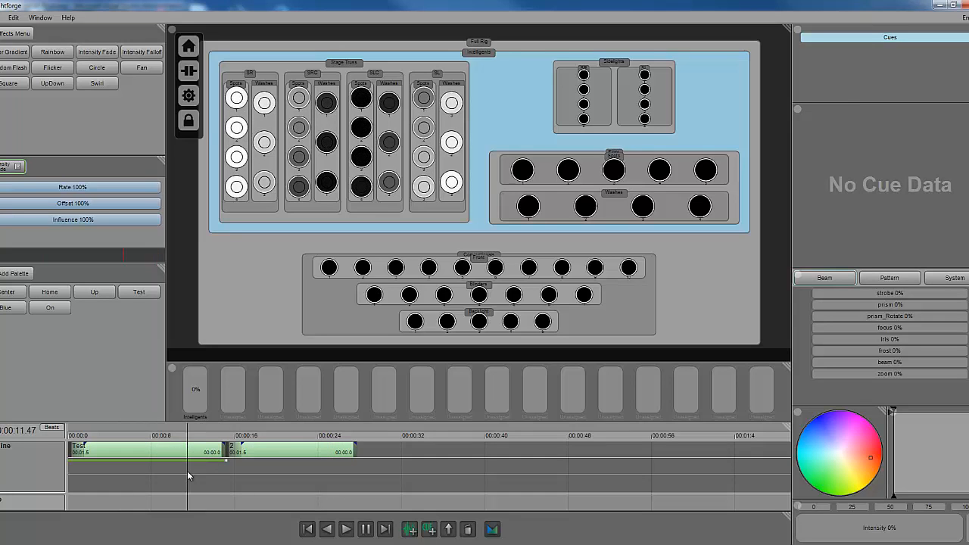
- Add a Pause command marker to the timeline at about 10 seconds and delete it again
right_click(174, 441)
mouse_move(225, 463)
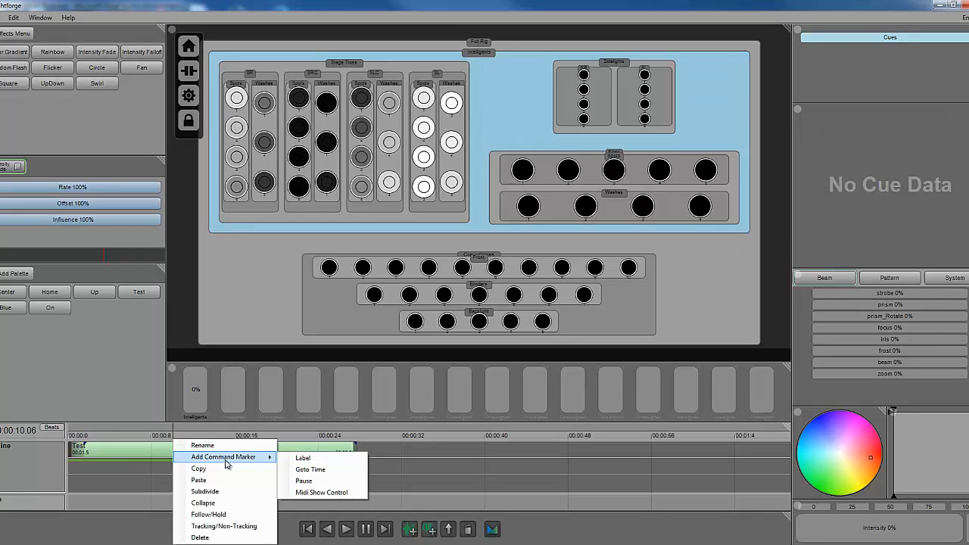
left_click(309, 481)
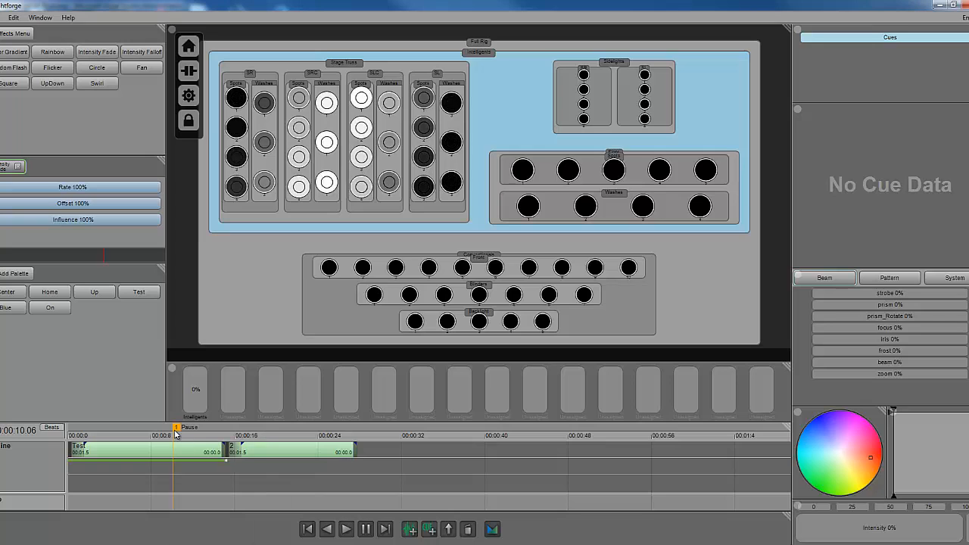
left_click(148, 474)
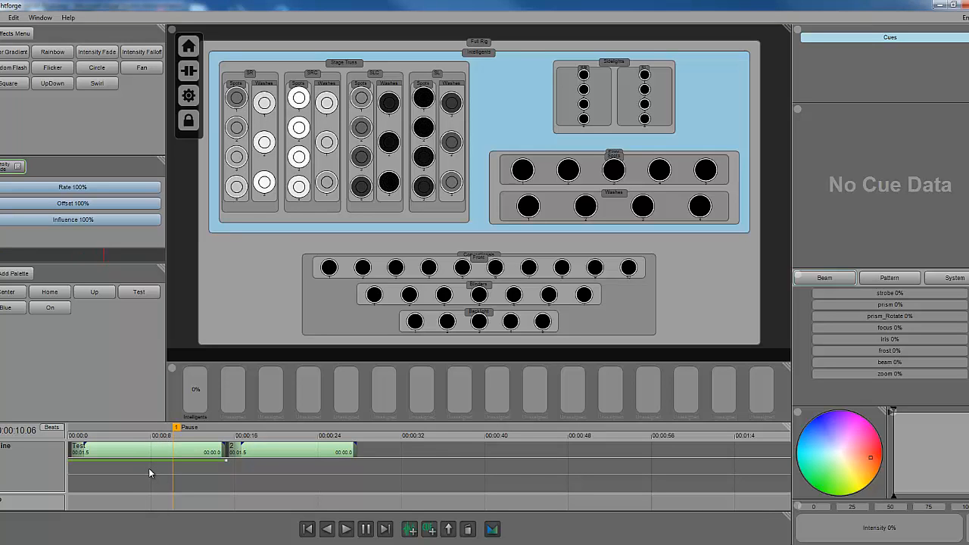
right_click(176, 430)
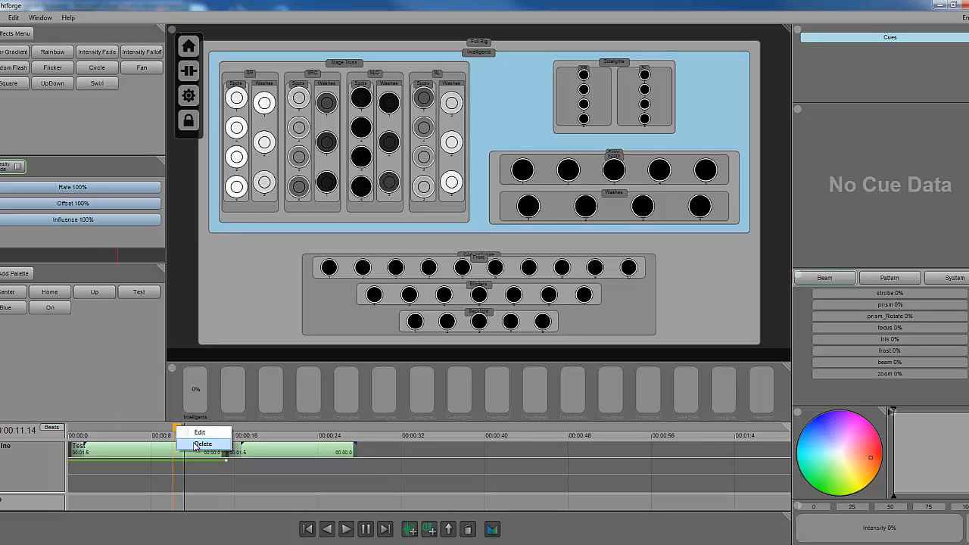
left_click(195, 444)
- Add a Goto Time command marker at about 9.6 seconds that jumps to 20 seconds, and delete it again
right_click(169, 428)
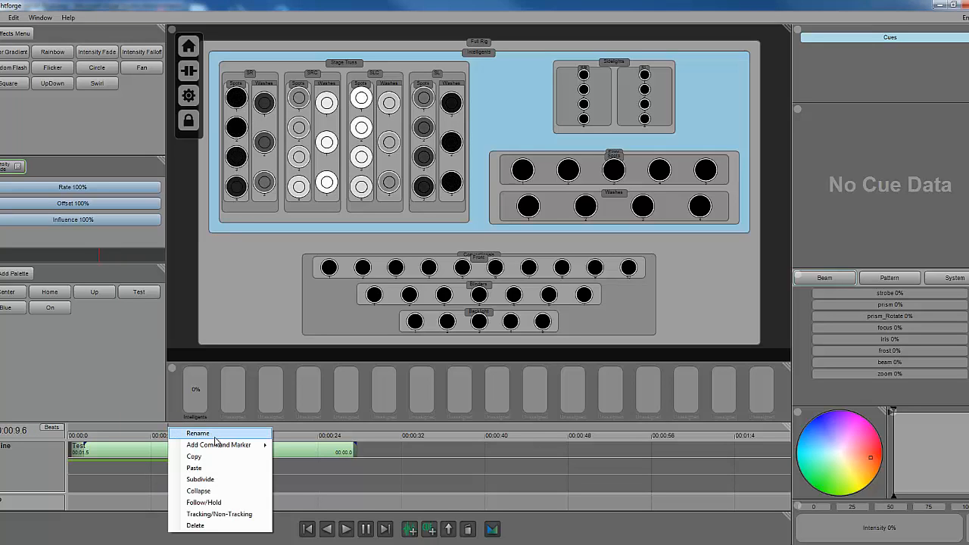
mouse_move(216, 445)
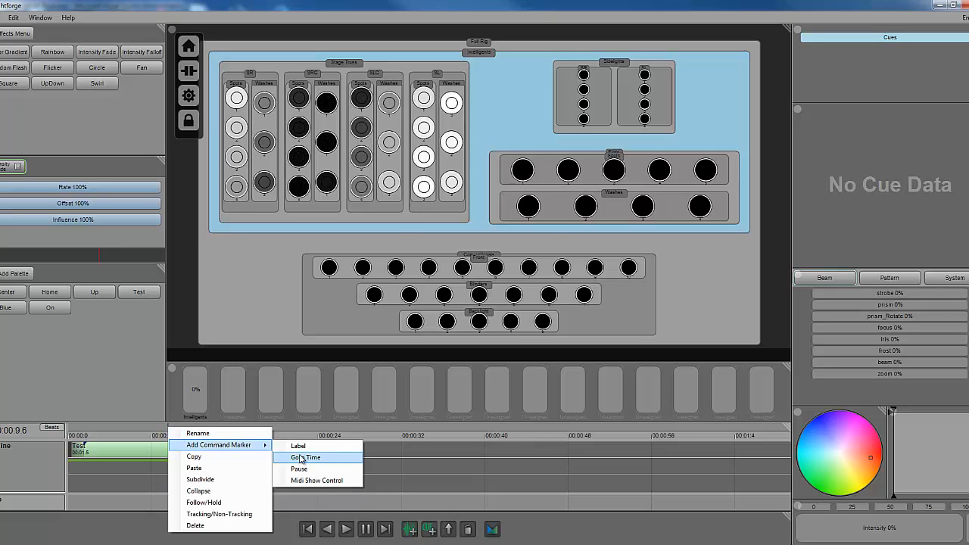
left_click(302, 459)
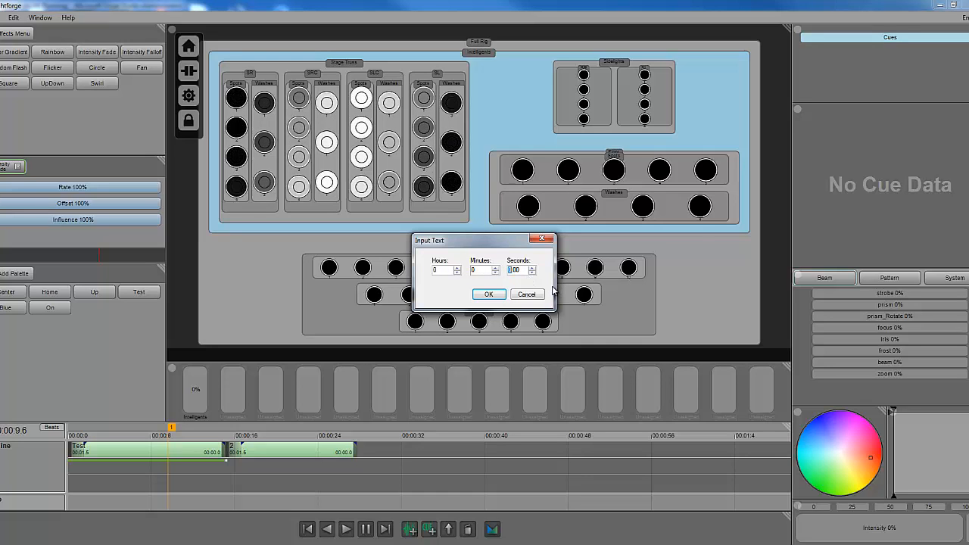
type("20")
left_click(489, 294)
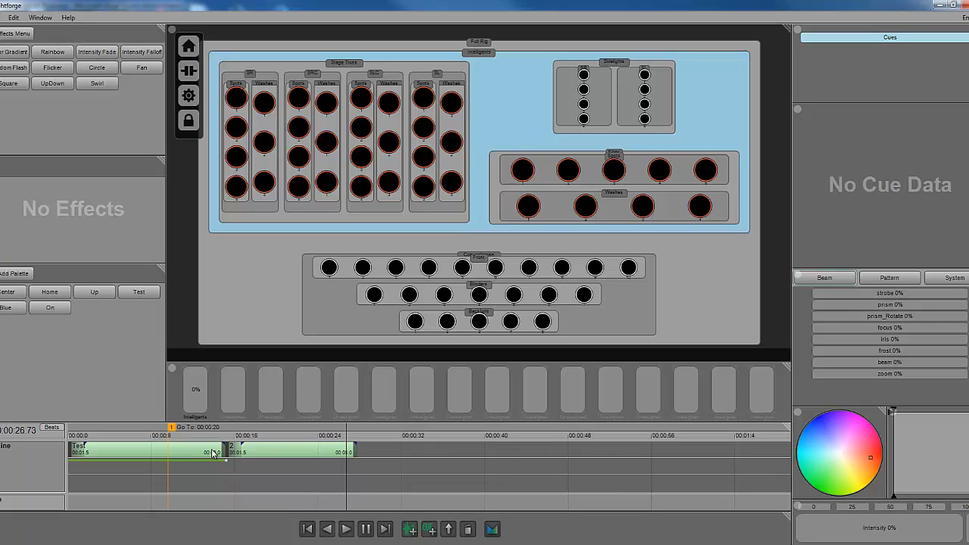
right_click(172, 429)
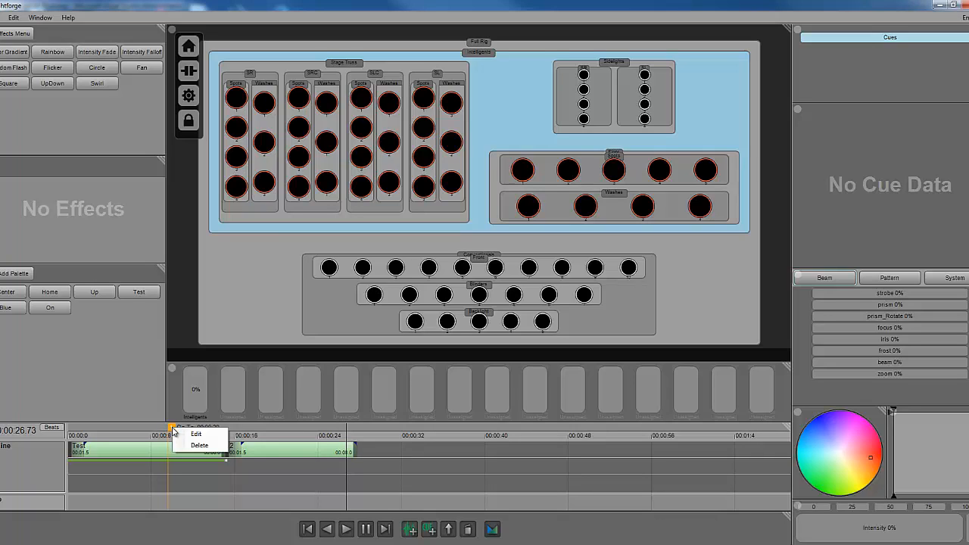
left_click(200, 446)
- Add a Label command marker reading "This is a test" at about 10.5 seconds on the timeline
left_click(174, 425)
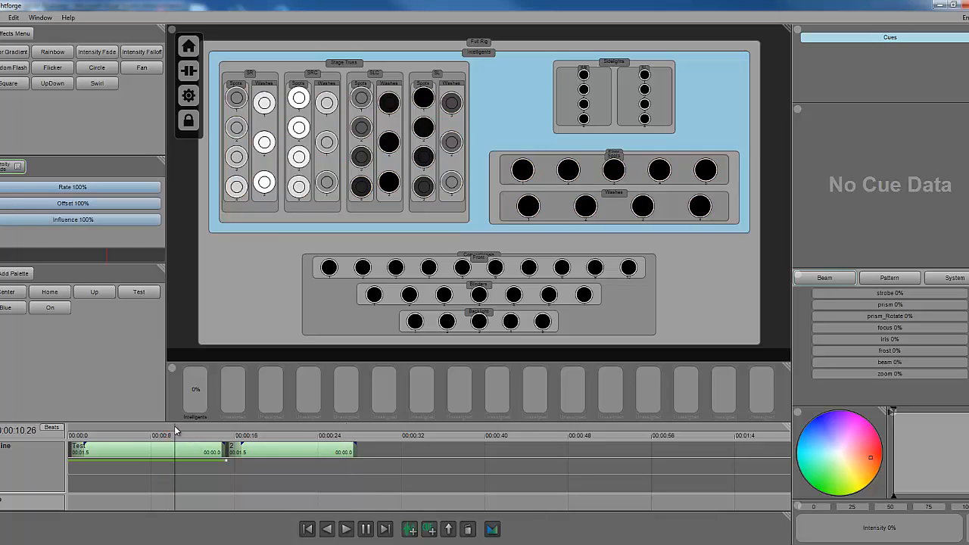
right_click(175, 427)
mouse_move(228, 448)
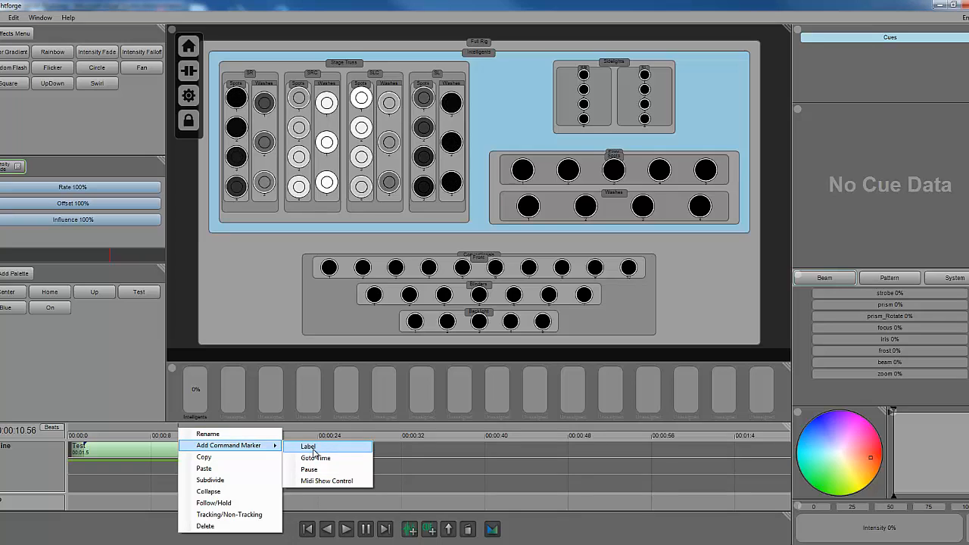
left_click(309, 448)
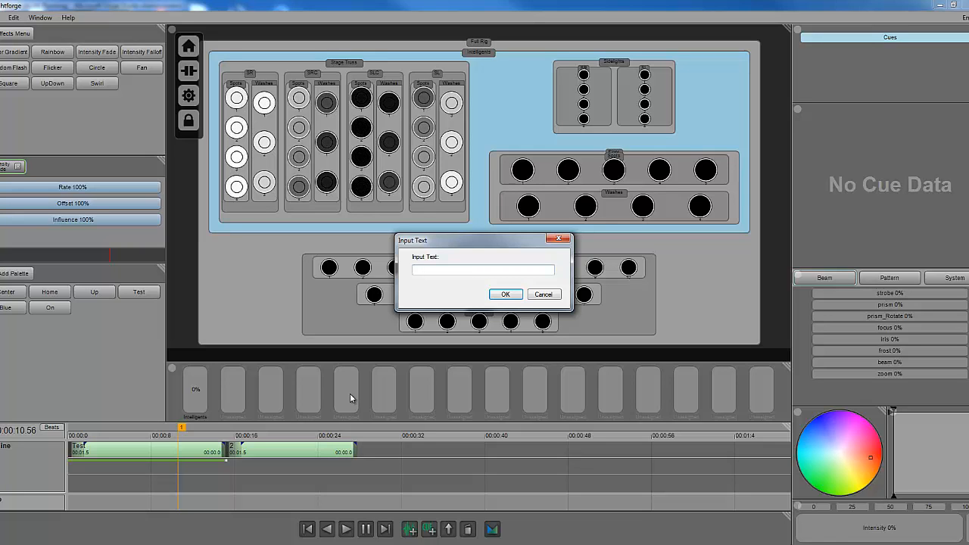
type("This is a tes")
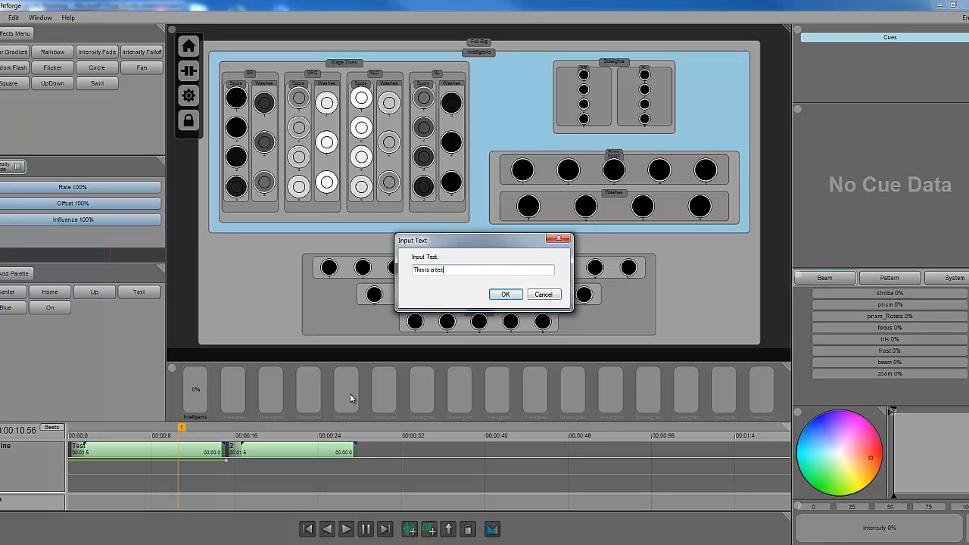
type("t")
key("Return")
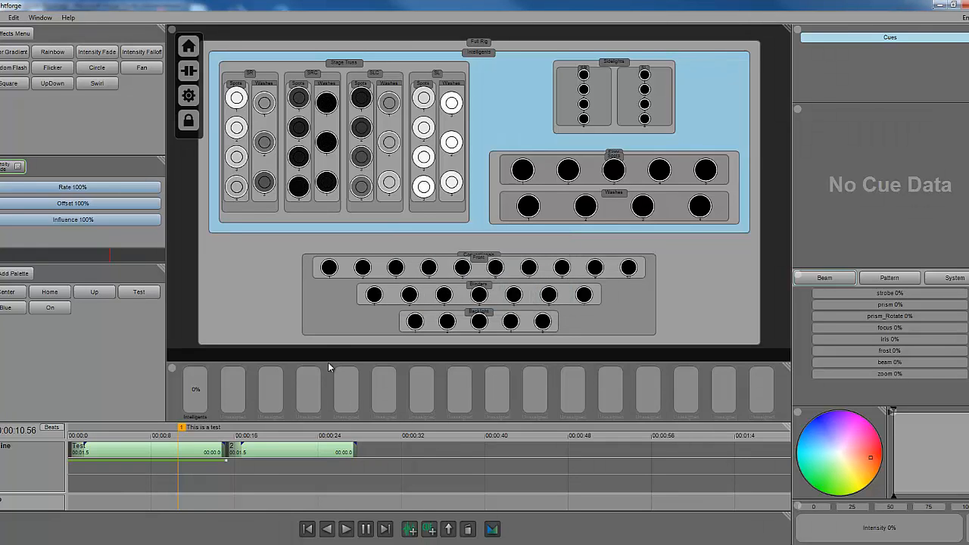
- Move the label marker to the boundary between cues Test and 2, and delete it
mouse_move(183, 429)
left_mouse_down()
mouse_move(228, 430)
mouse_move(229, 441)
left_mouse_up()
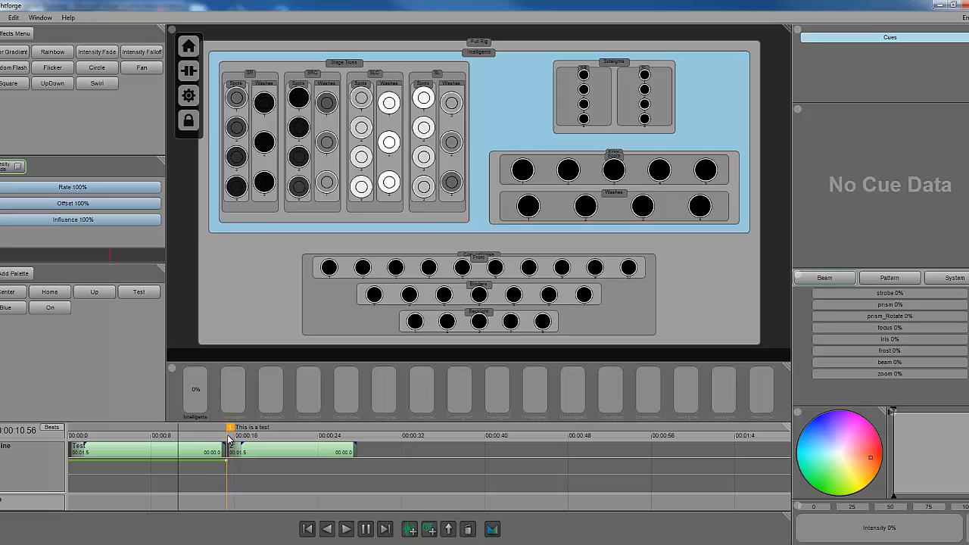
left_click(213, 464)
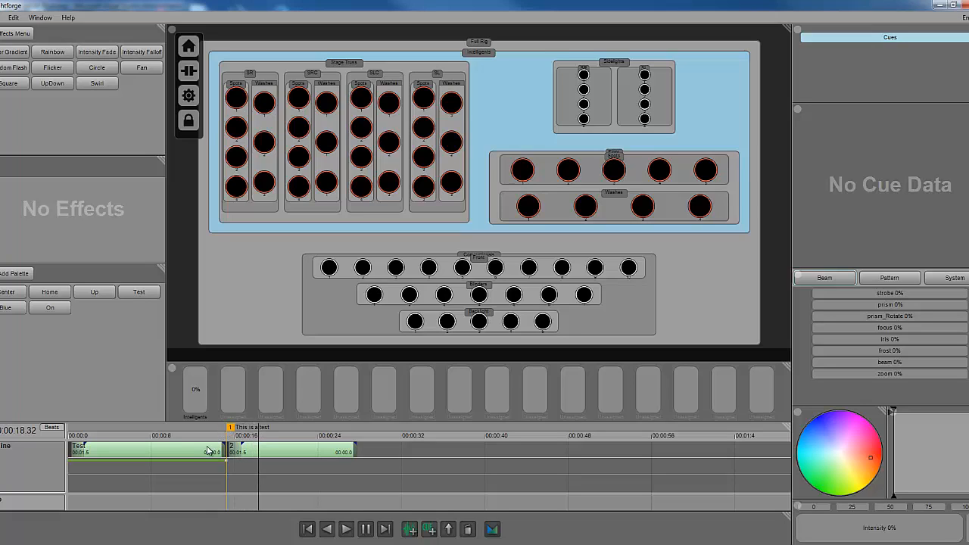
right_click(231, 430)
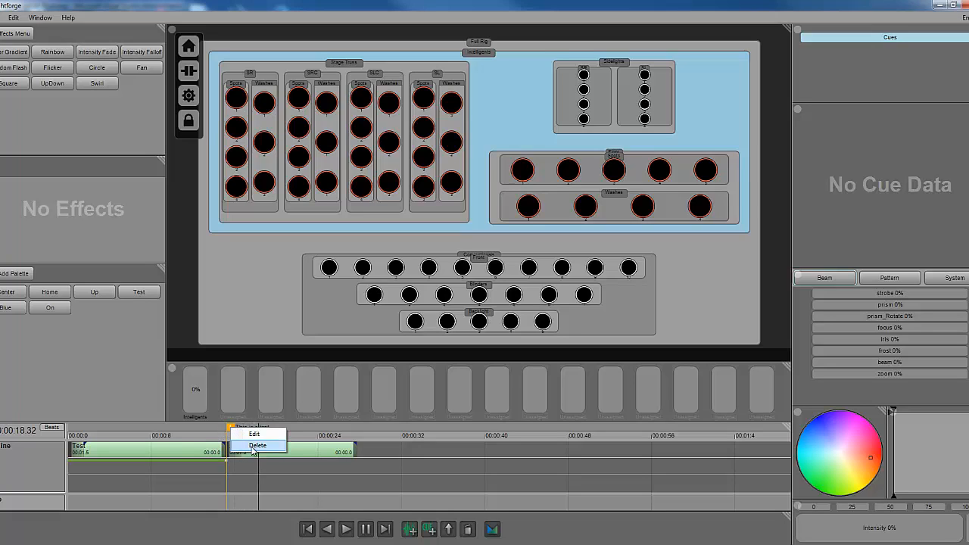
left_click(254, 446)
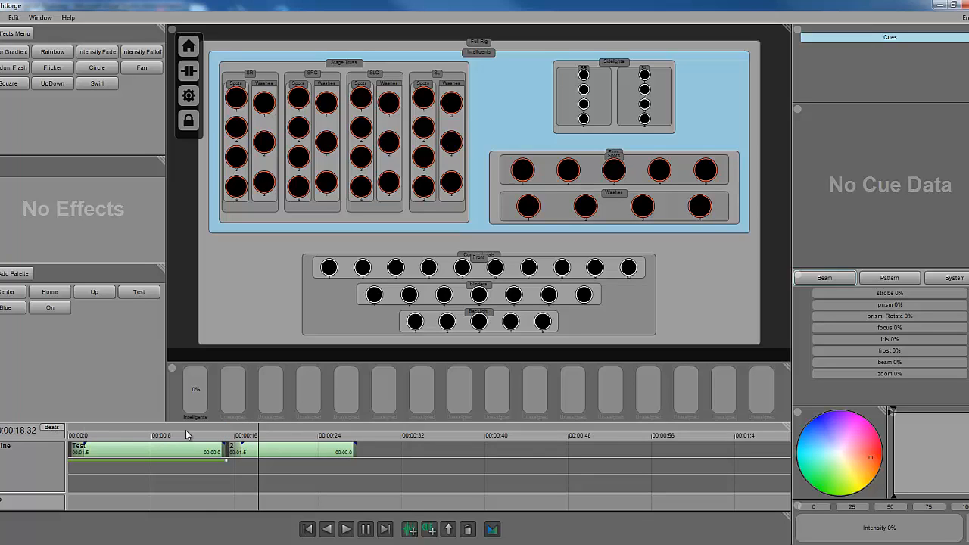
- Switch the timeline ruler to beats and shorten cue Test to end at beat 5:1
left_click_drag(184, 428, 206, 420)
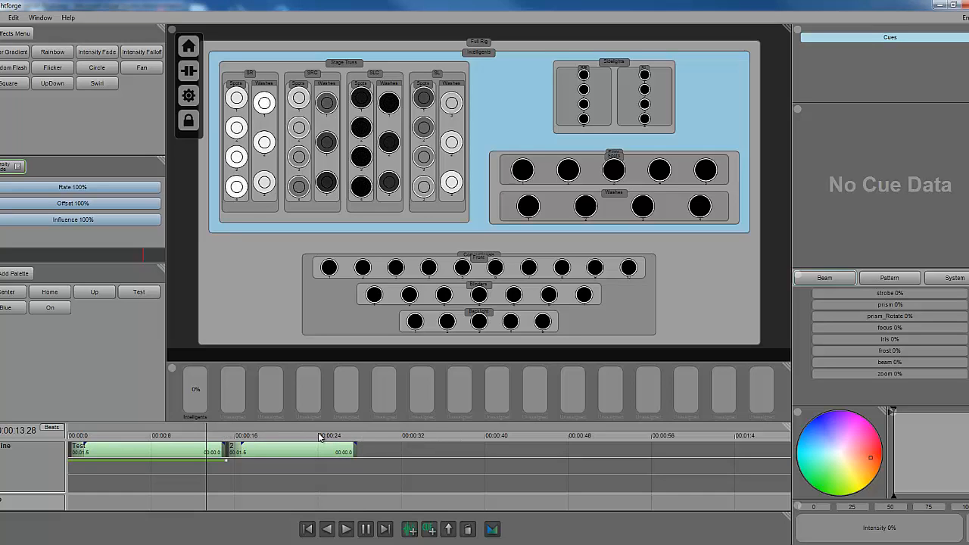
left_click(51, 428)
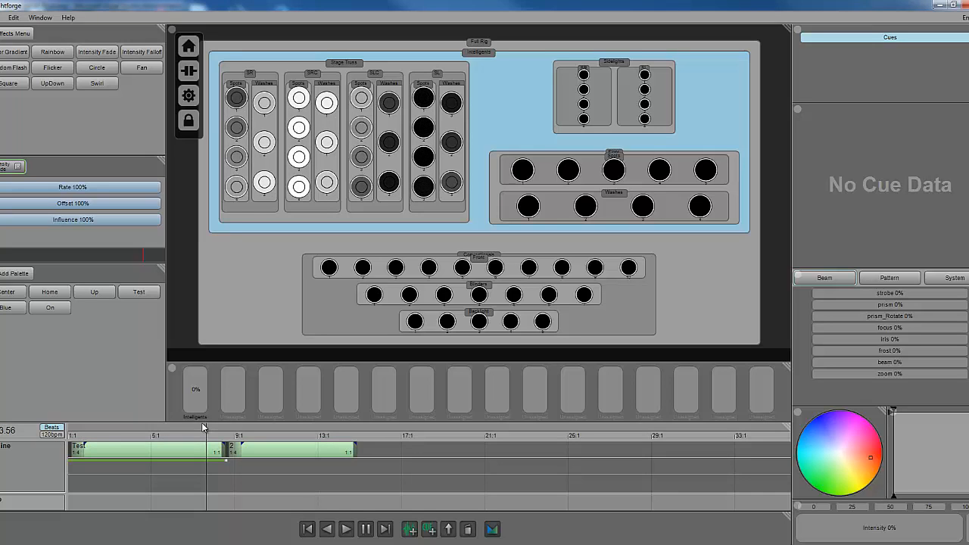
left_click_drag(93, 431, 151, 453)
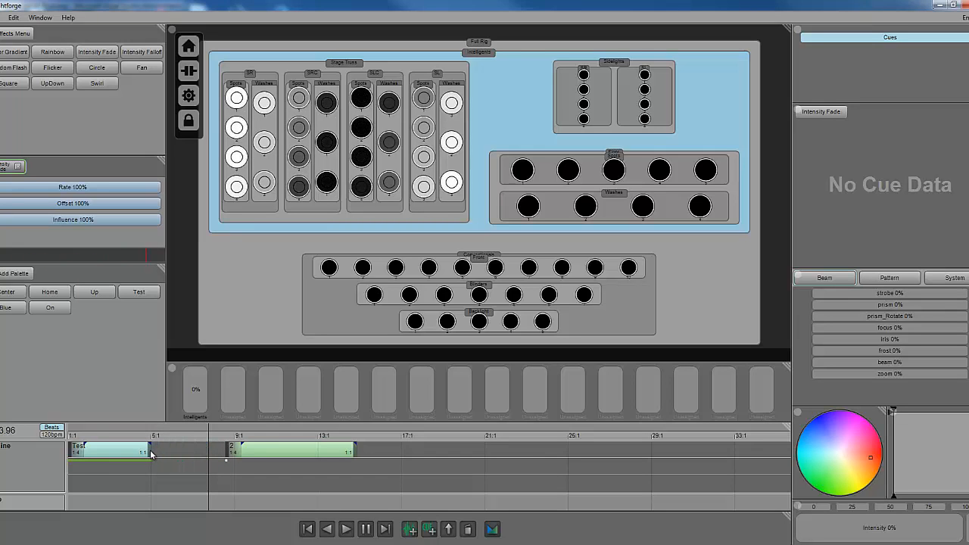
left_click(108, 474)
scroll(142, 474, "up", 11)
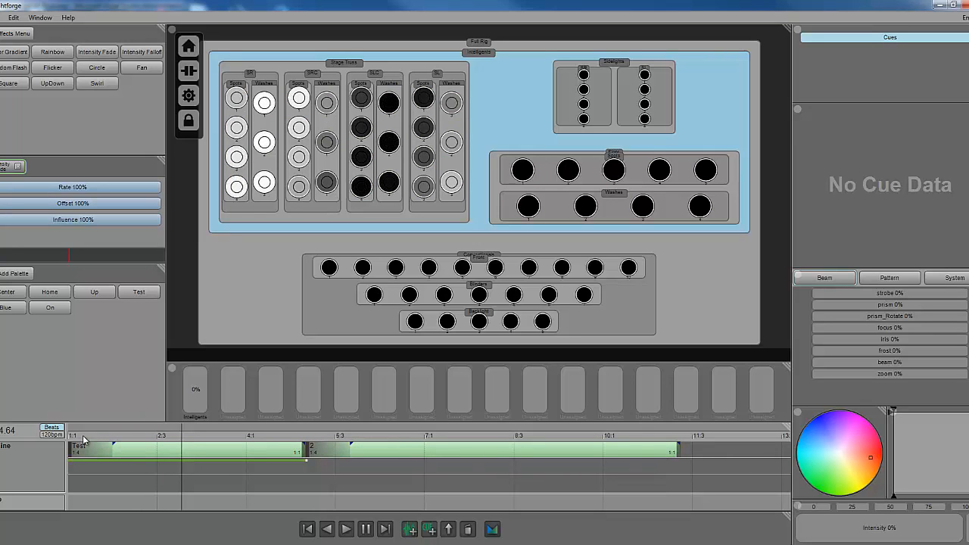
- Set the timeline's beat tempo to 80 BPM, keeping four beats per measure
left_click(52, 434)
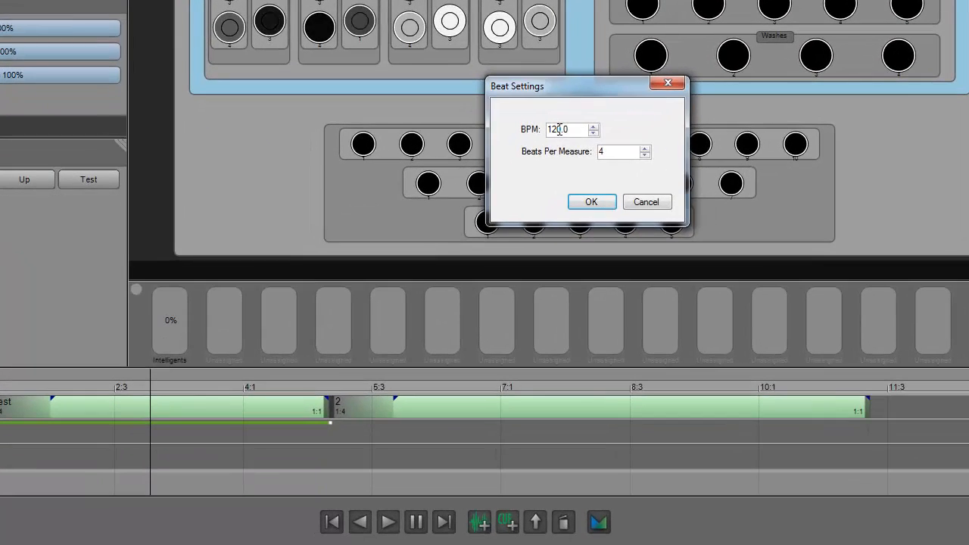
left_click_drag(558, 129, 530, 136)
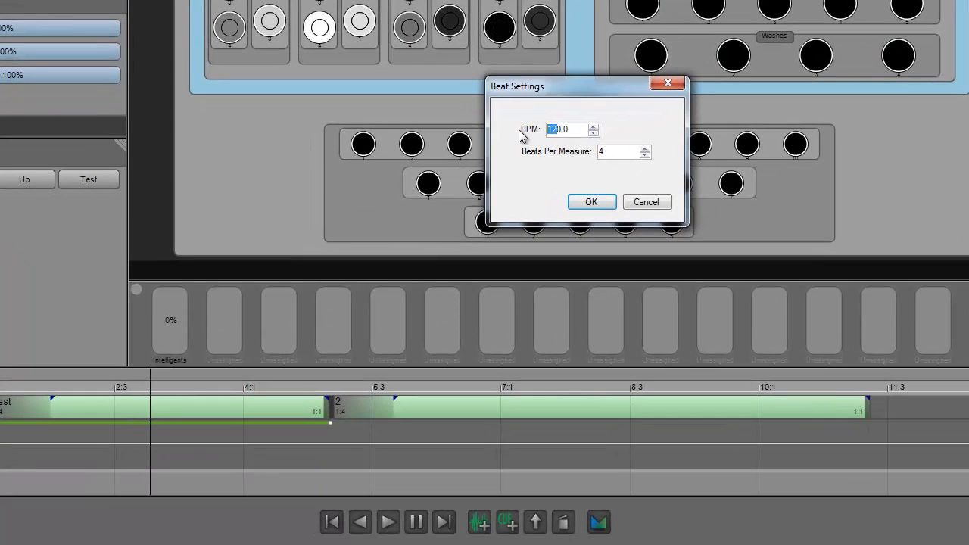
type("8")
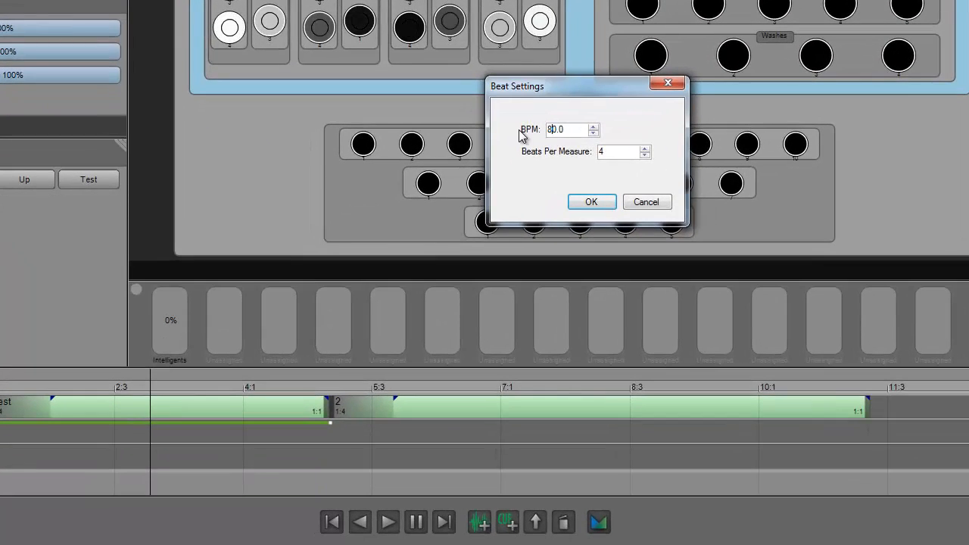
left_click(591, 202)
left_click(48, 438)
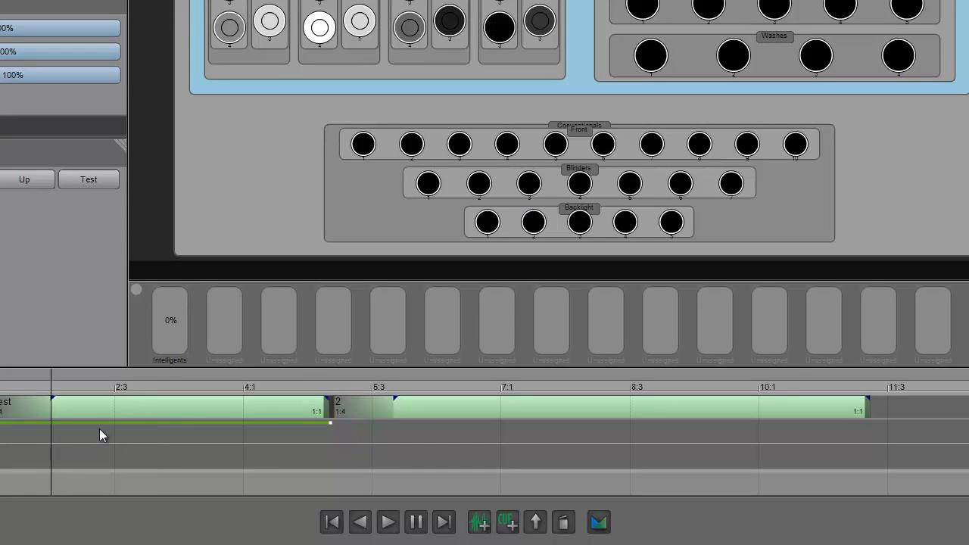